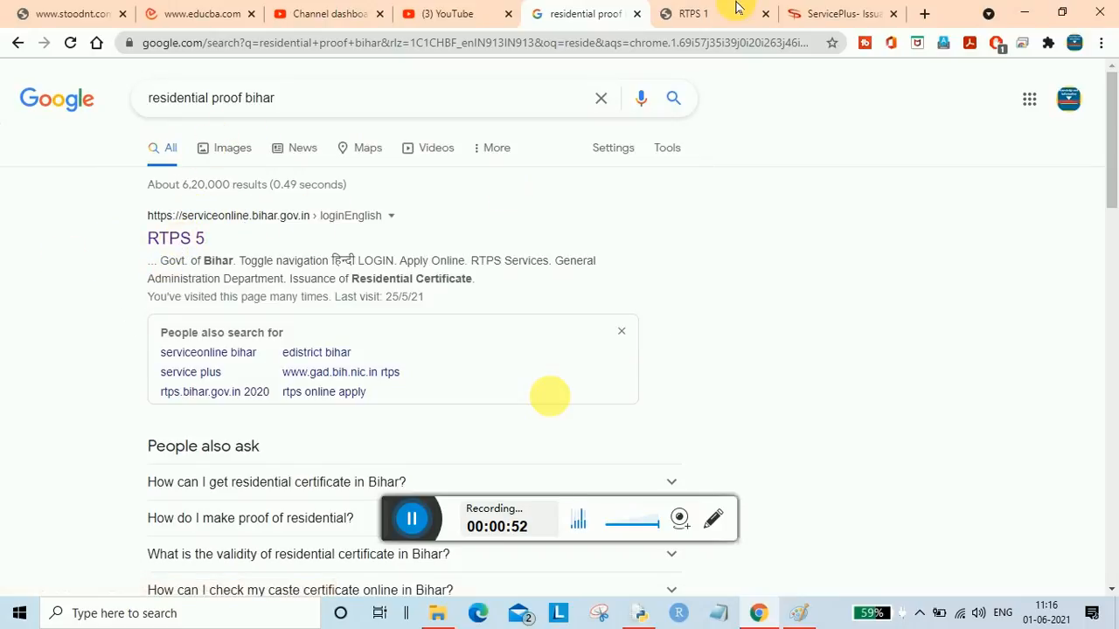
Return to the RTPS portal tab after checking its address and the Google results.
click(736, 7)
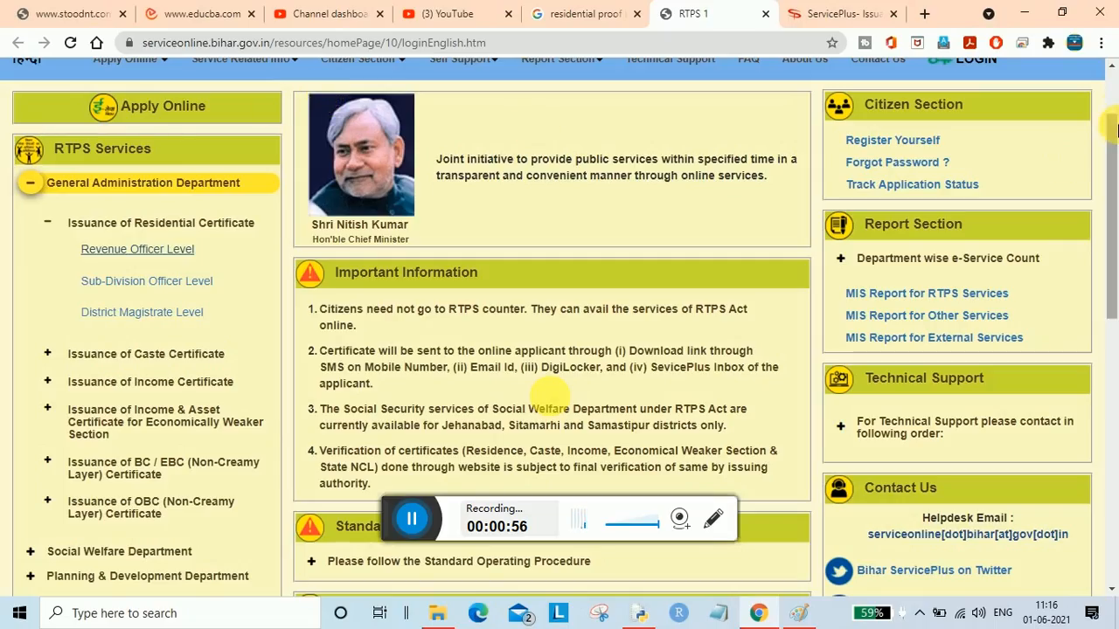
scroll(1113, 114, up, 2)
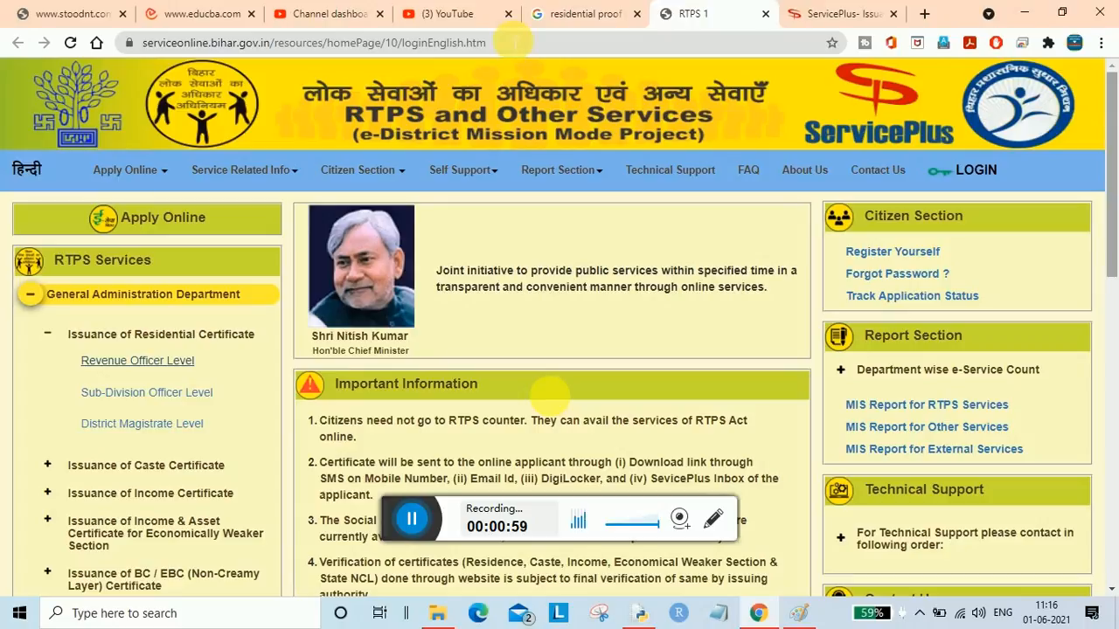
click(256, 49)
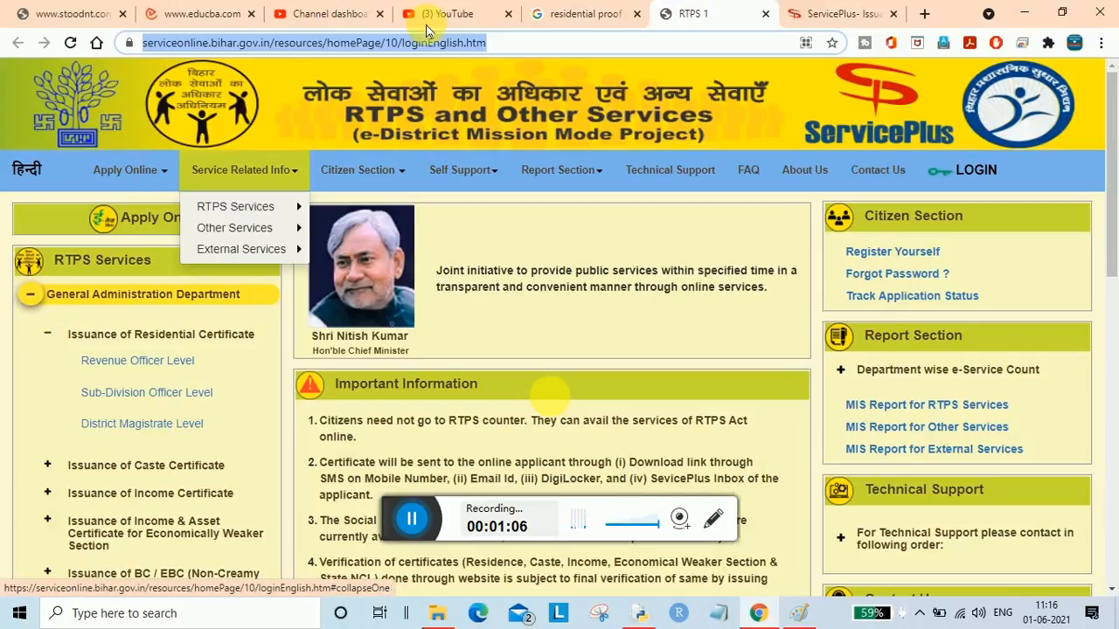
click(617, 7)
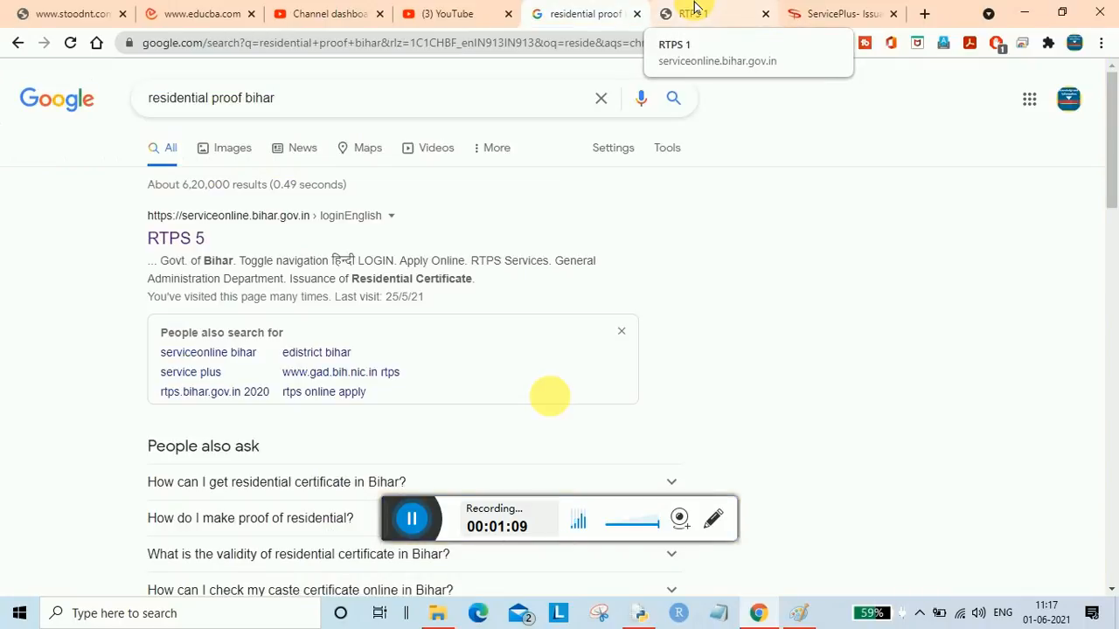
click(713, 11)
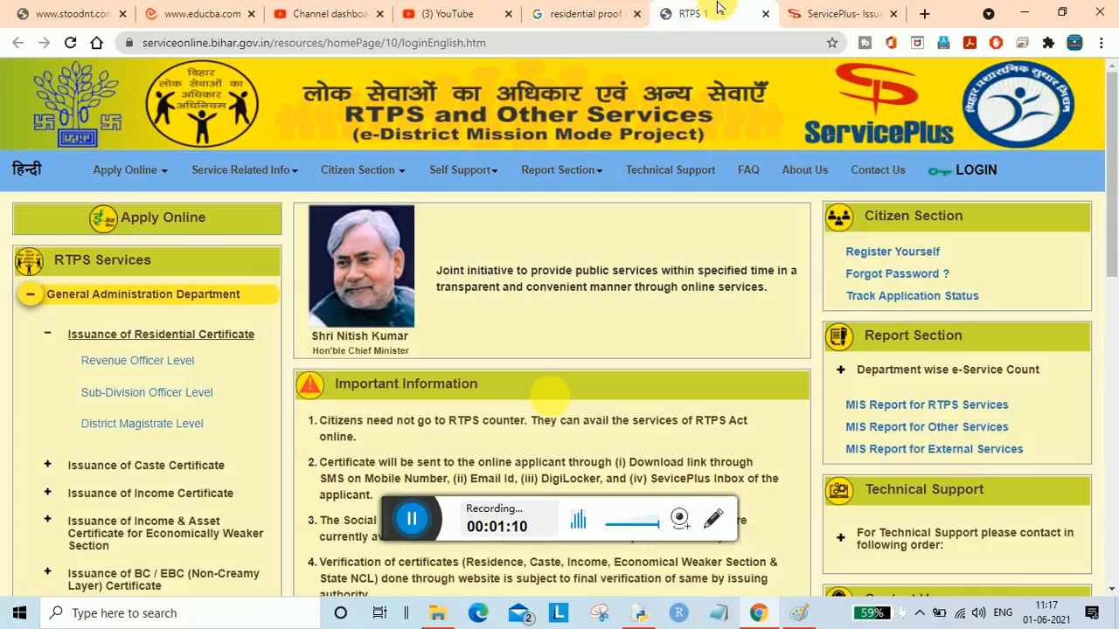
Expand General Administration Department and its Issuance of Residential Certificate service levels.
click(28, 294)
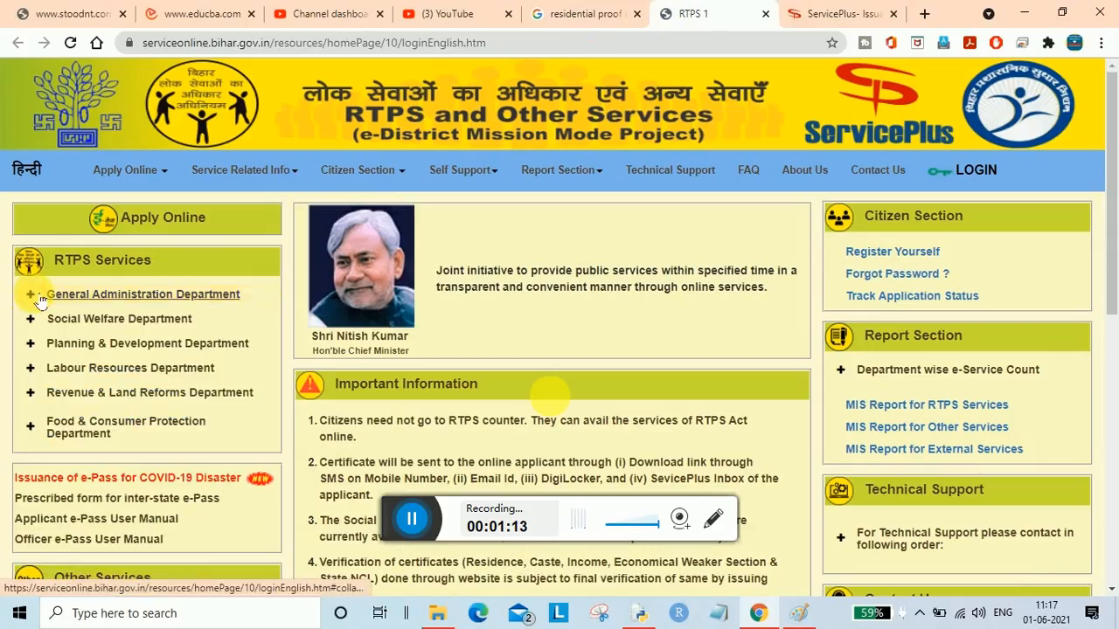
drag(1110, 131, 1114, 98)
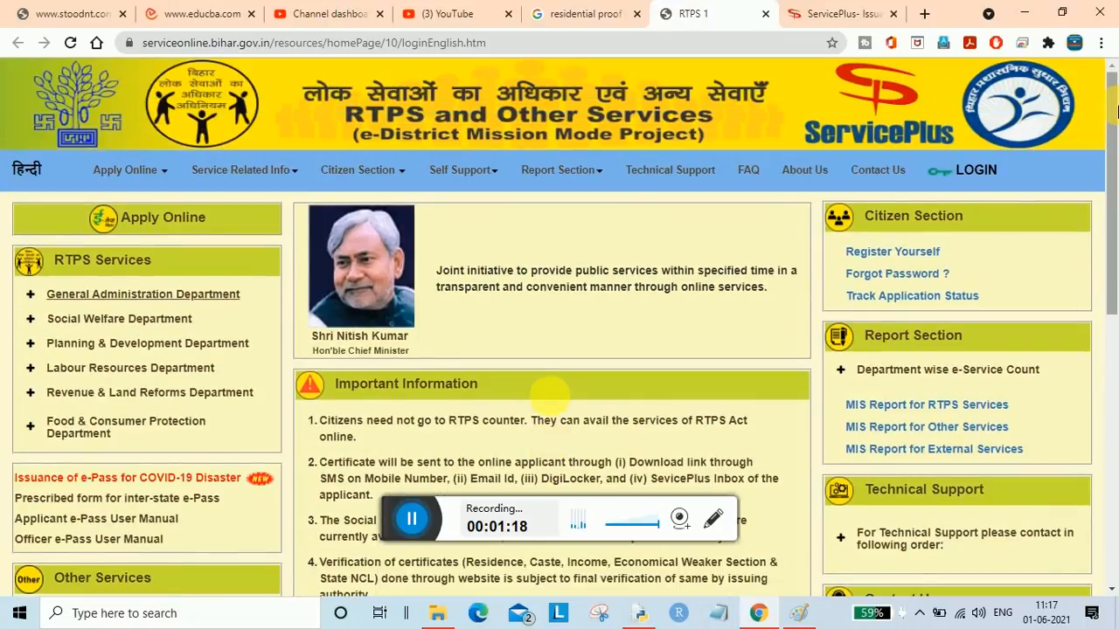
click(32, 295)
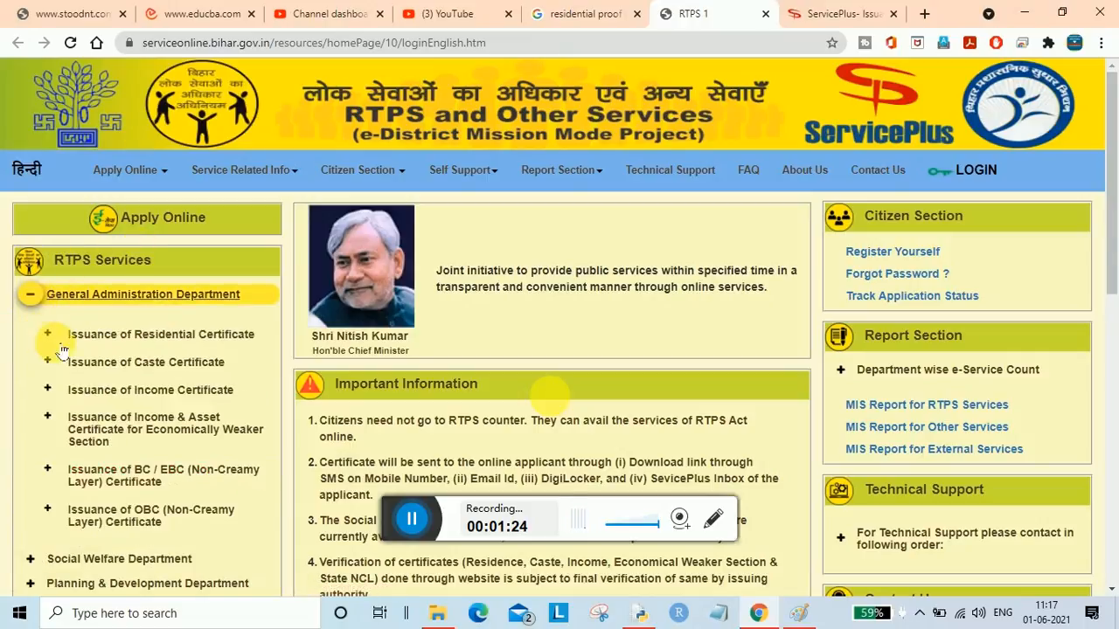
click(56, 343)
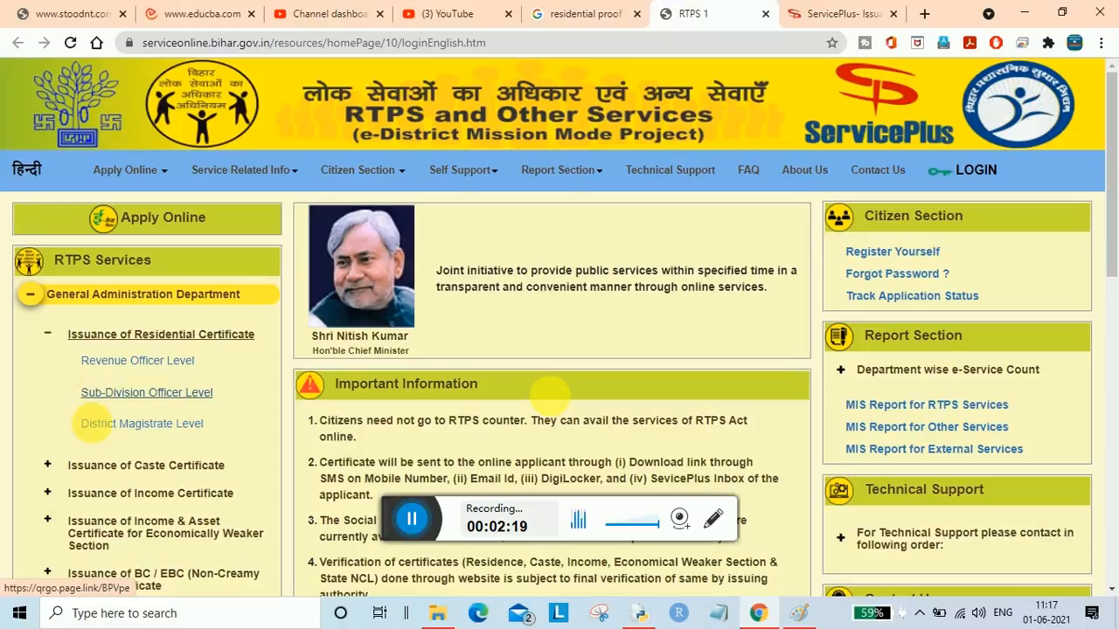
Open the Revenue Officer Level Form-XII residence certificate application in a new tab.
click(127, 362)
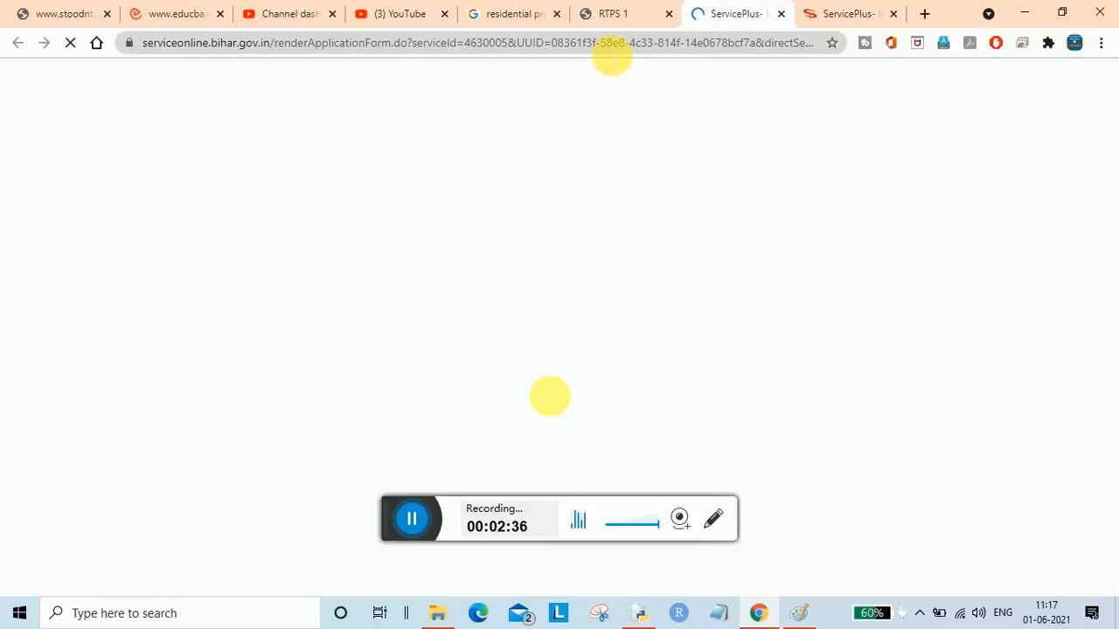
click(603, 44)
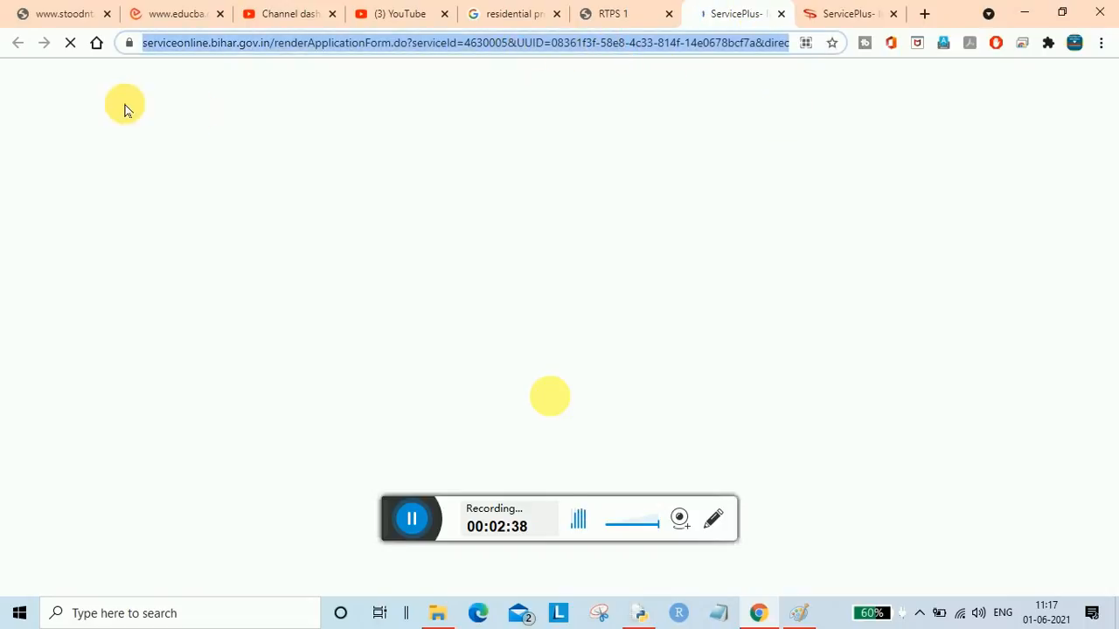
click(84, 79)
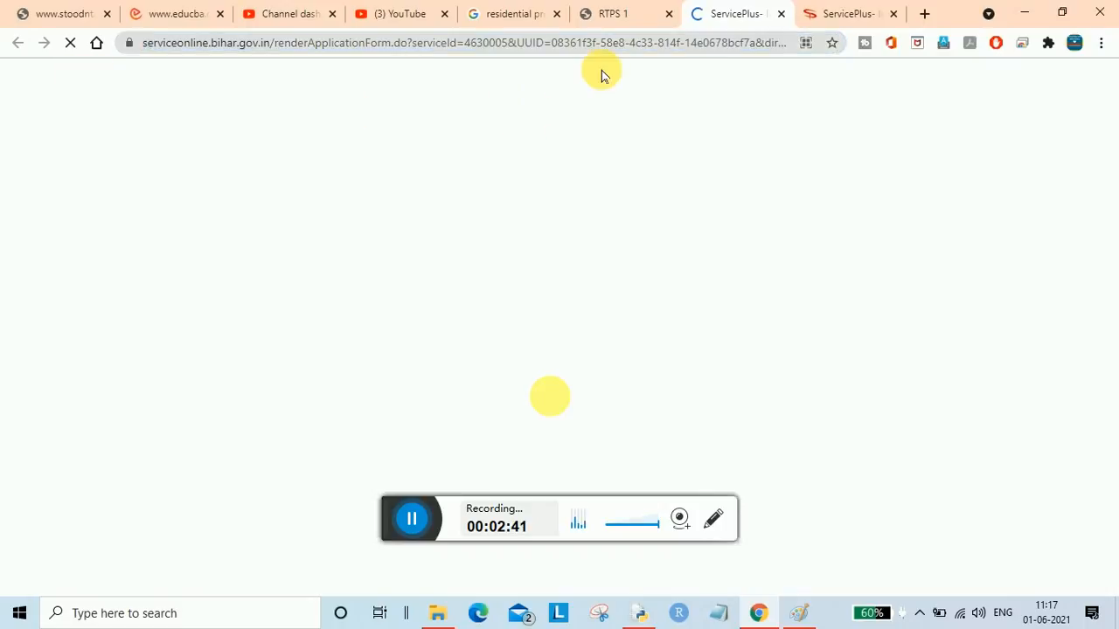
click(806, 43)
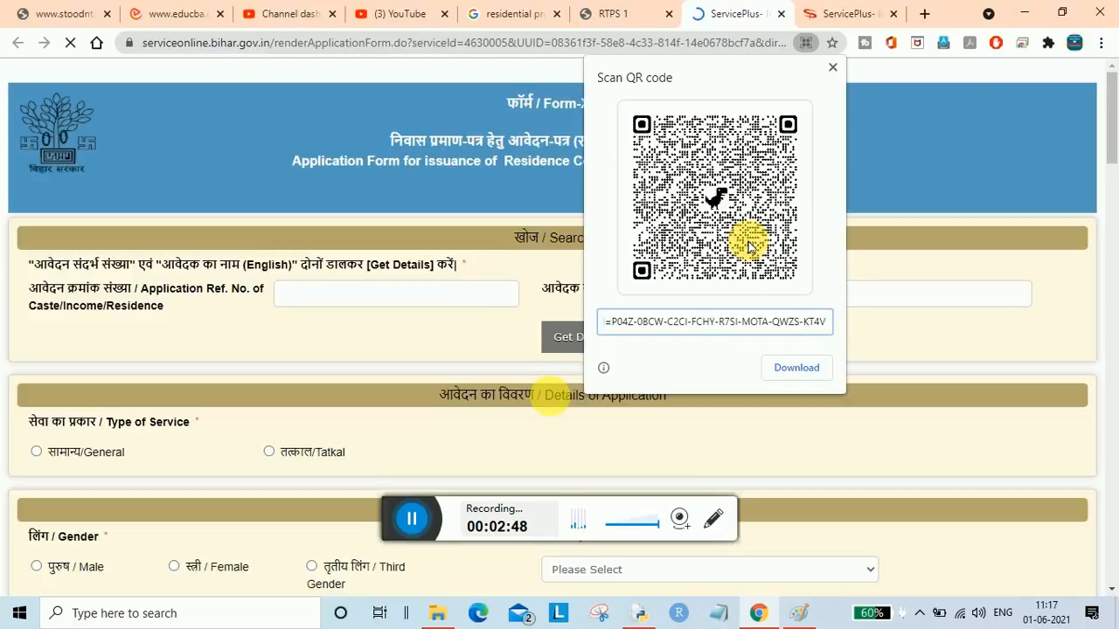
Dismiss the QR code popup and bring the empty Details of Applicant section into view.
click(960, 259)
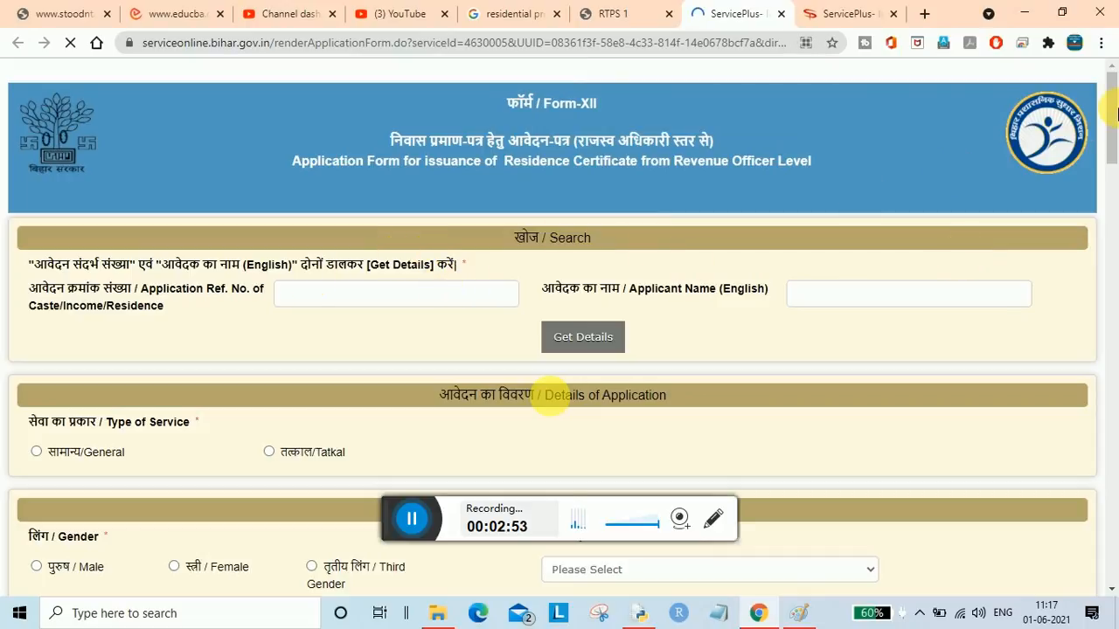
scroll(549, 398, down, 2)
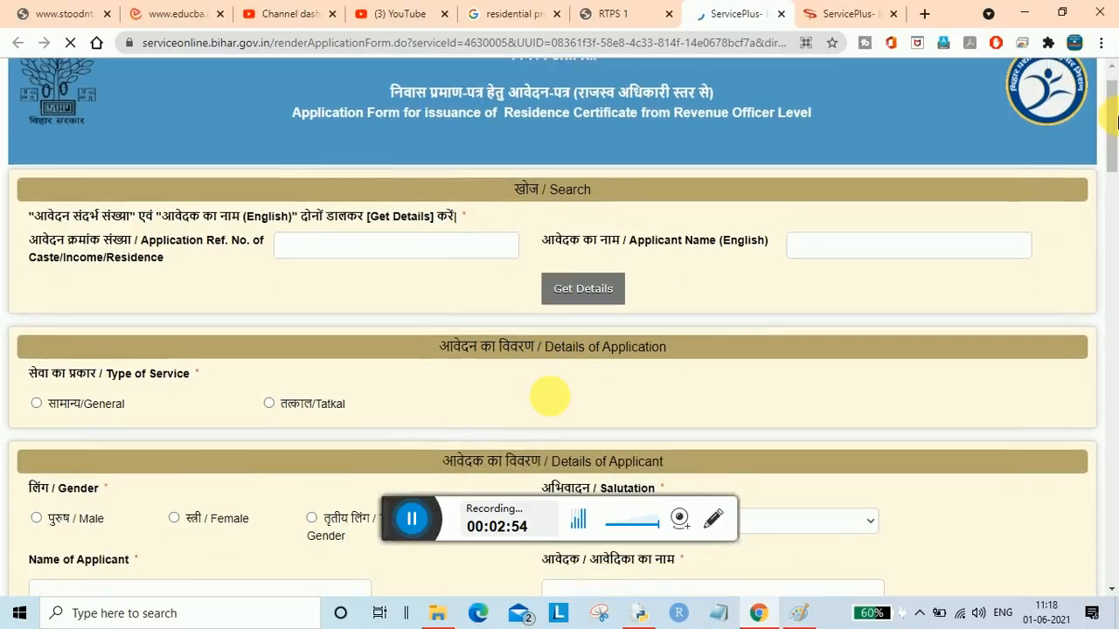
drag(1117, 125, 1117, 104)
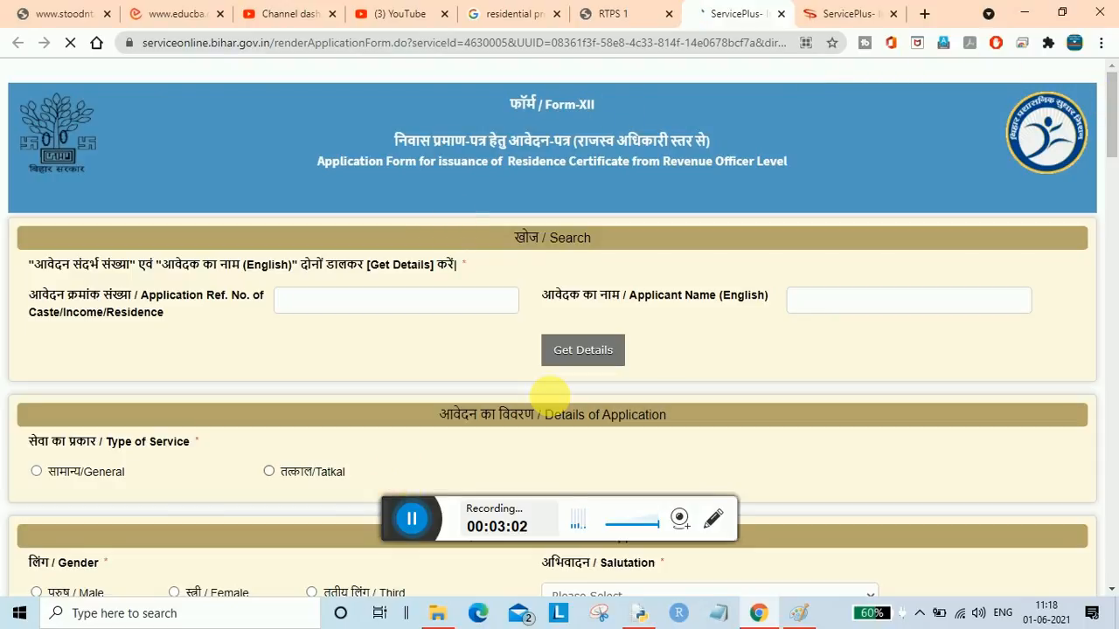
scroll(1116, 171, down, 1)
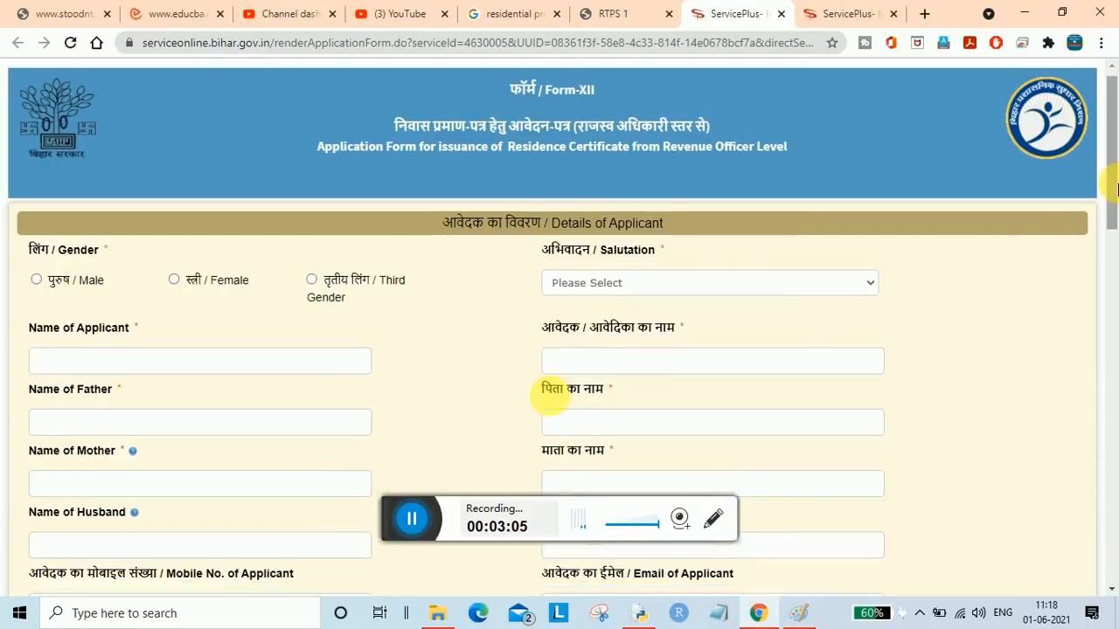
scroll(1111, 140, up, 1)
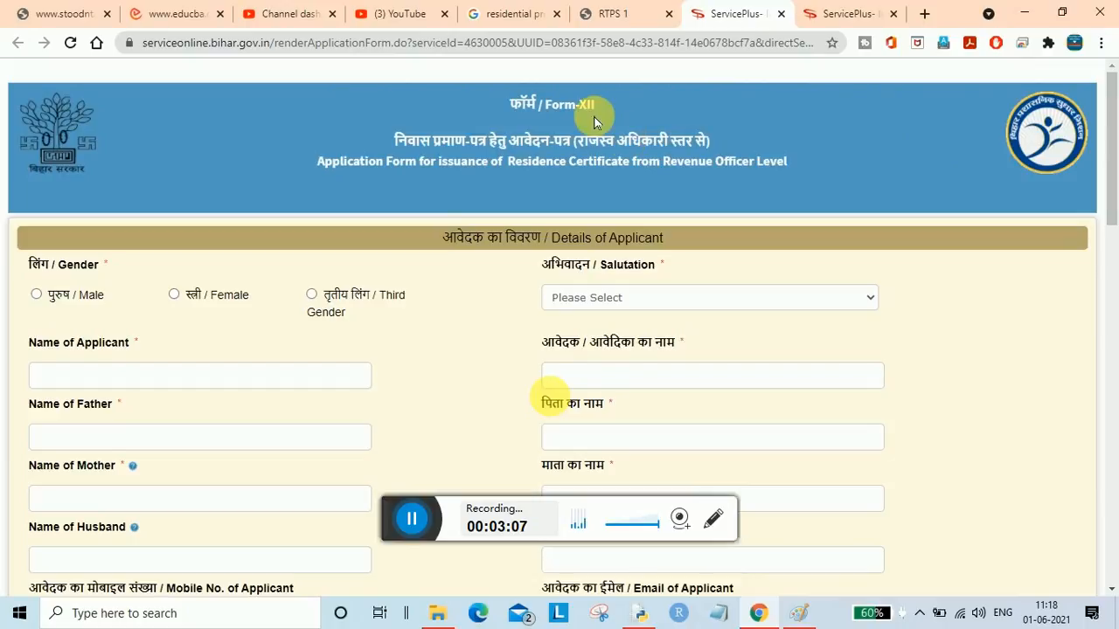
drag(598, 107, 813, 192)
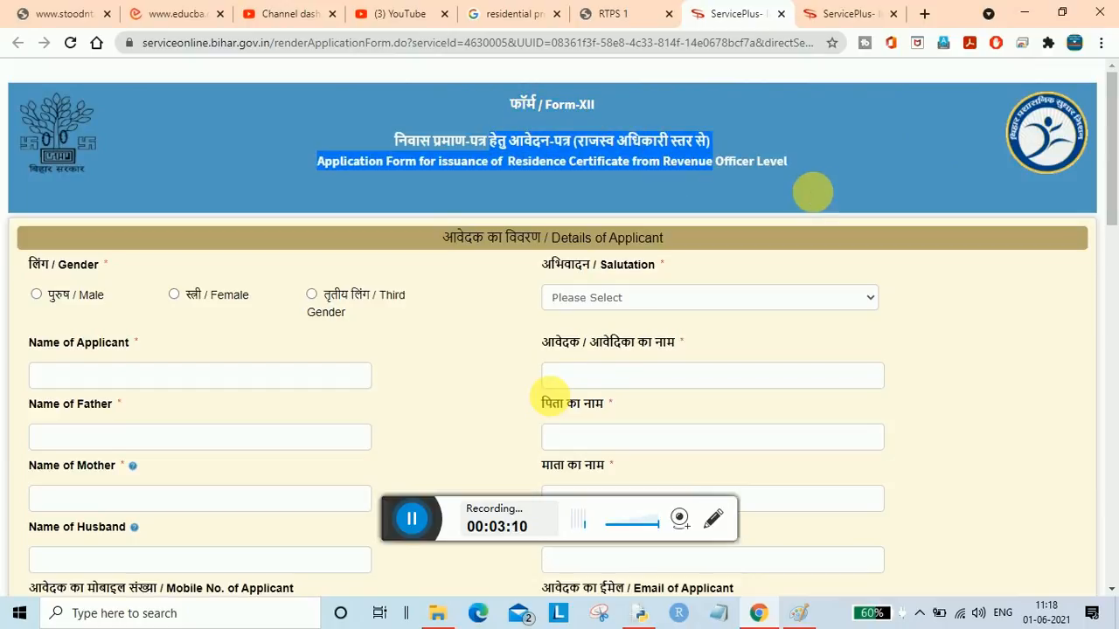
click(813, 193)
scroll(1031, 137, down, 1)
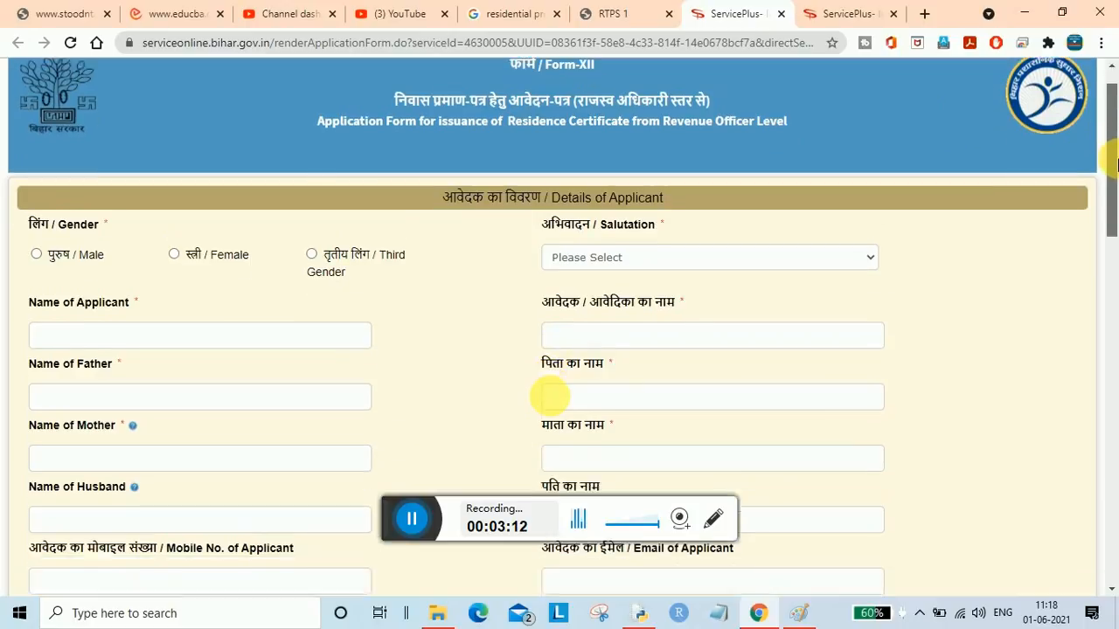
drag(834, 110, 661, 112)
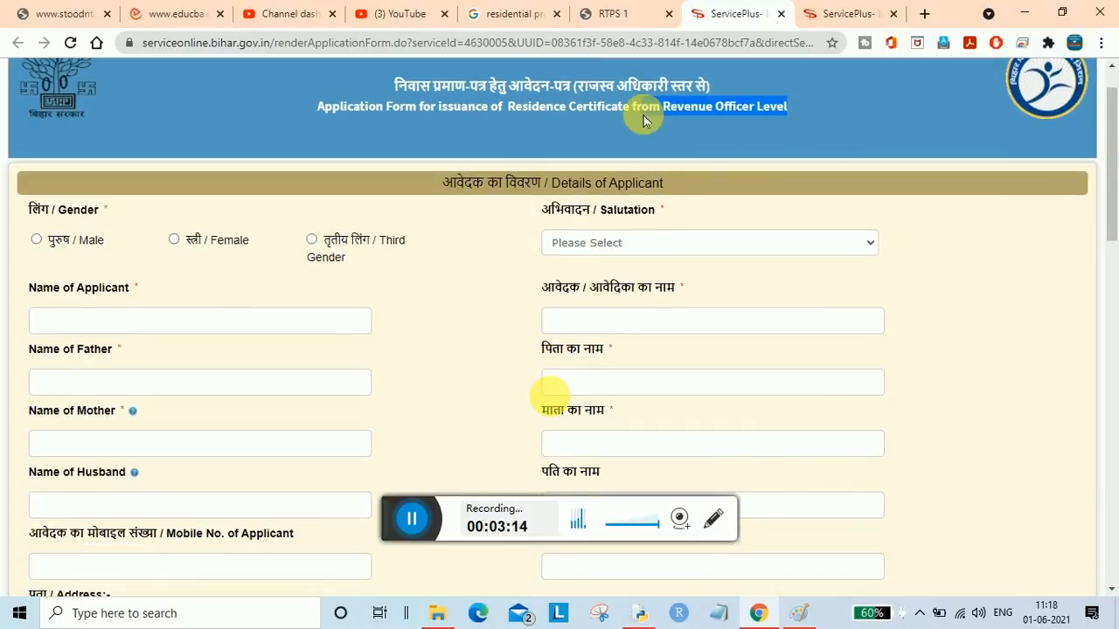
click(840, 137)
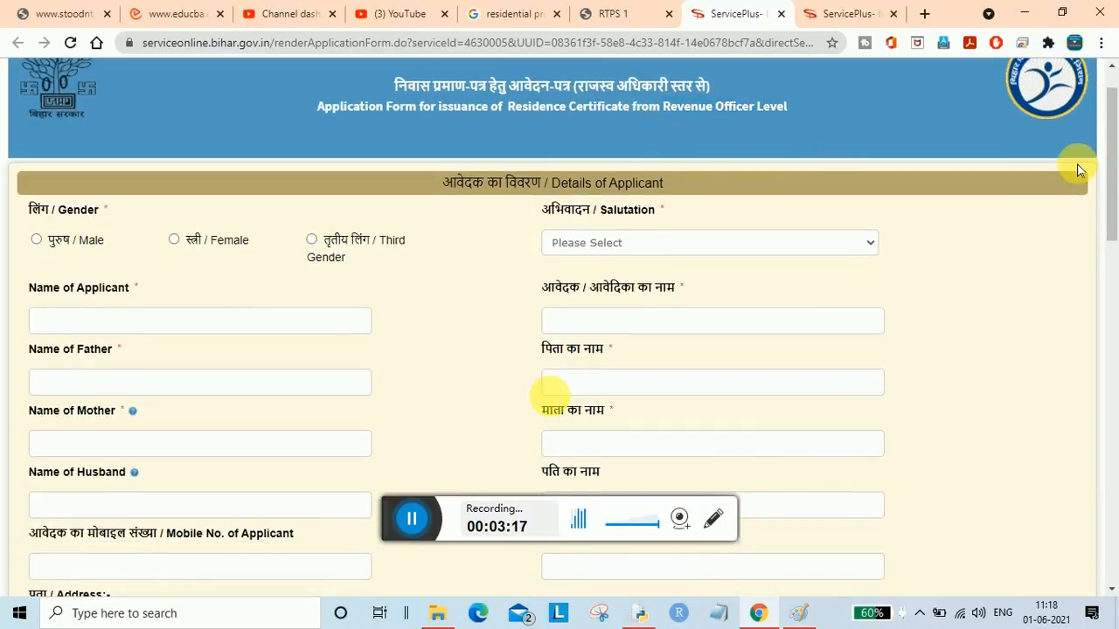
drag(1115, 147, 1117, 173)
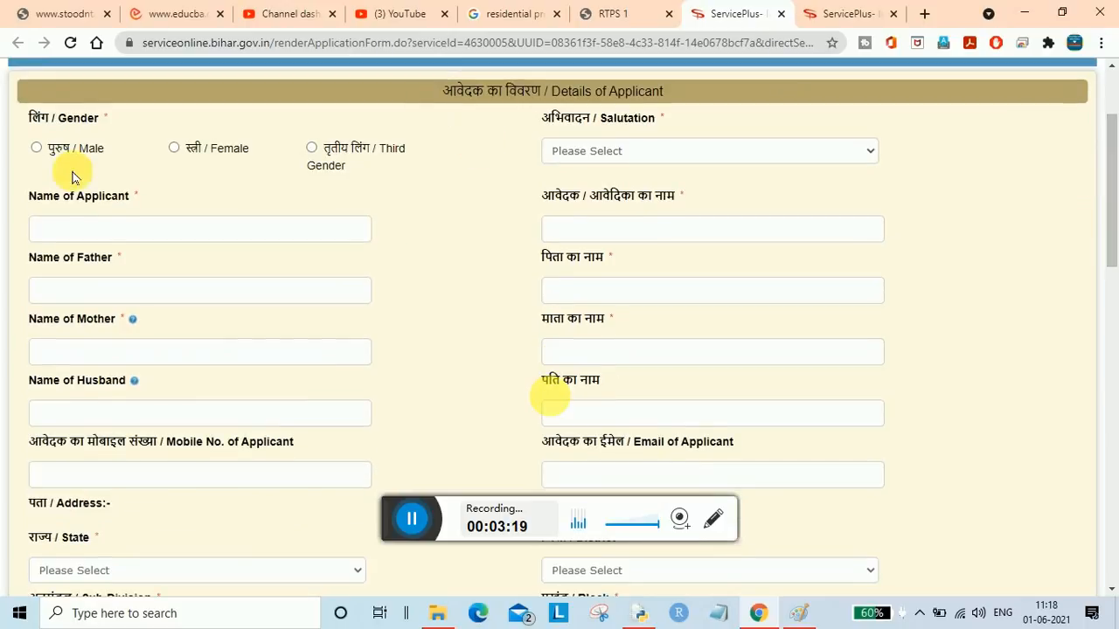
Set the applicant's gender to Male, keeping the salutation as कोई अभिवादन नहीं.
click(36, 149)
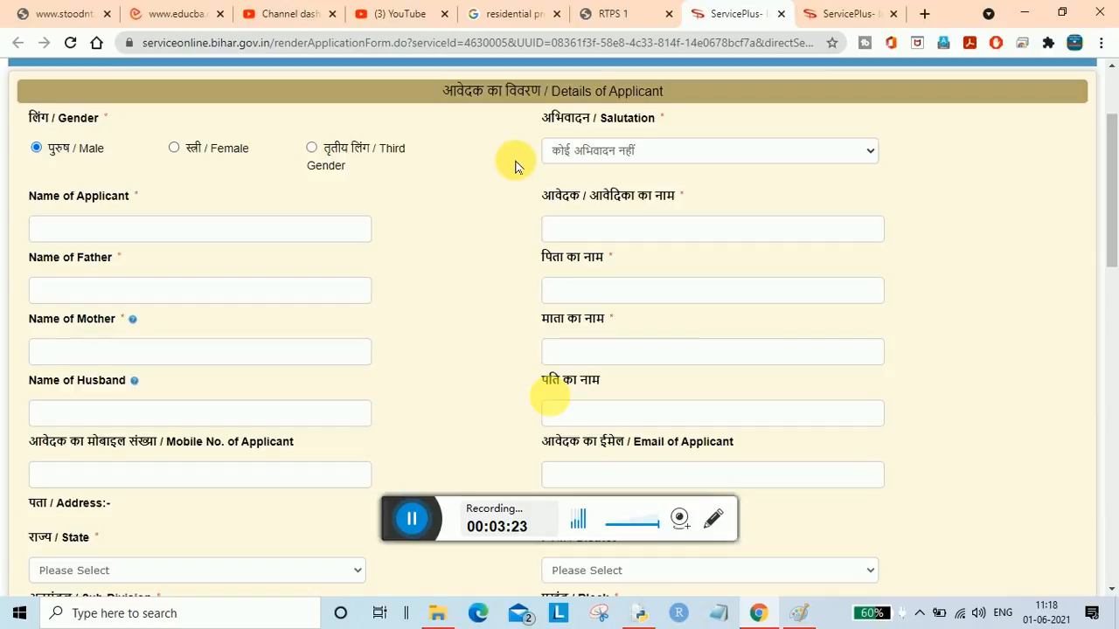
click(616, 152)
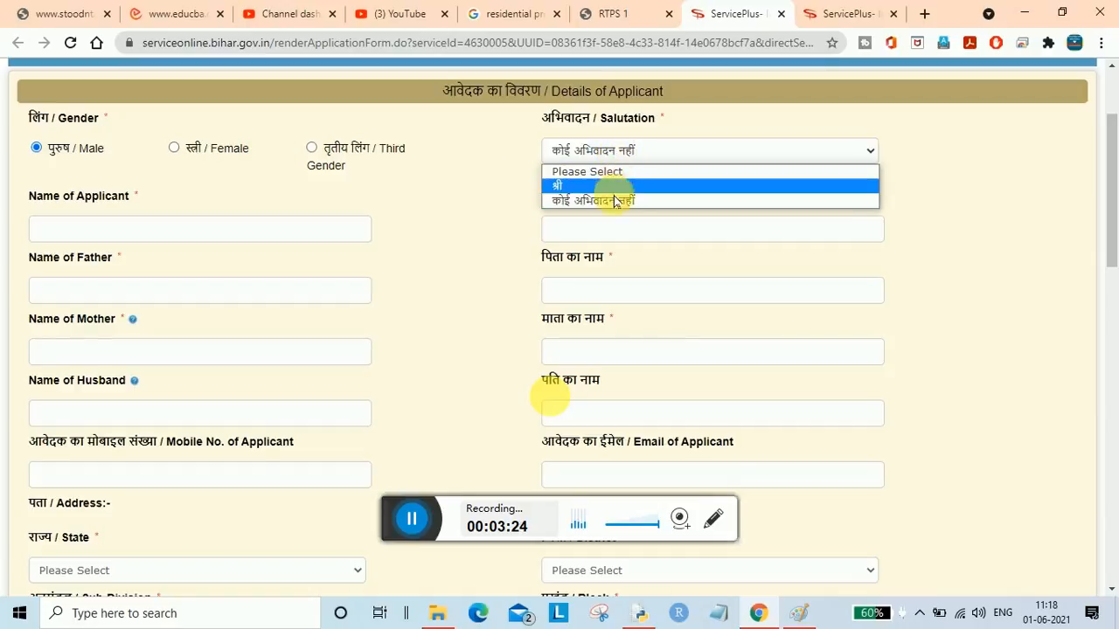
click(458, 185)
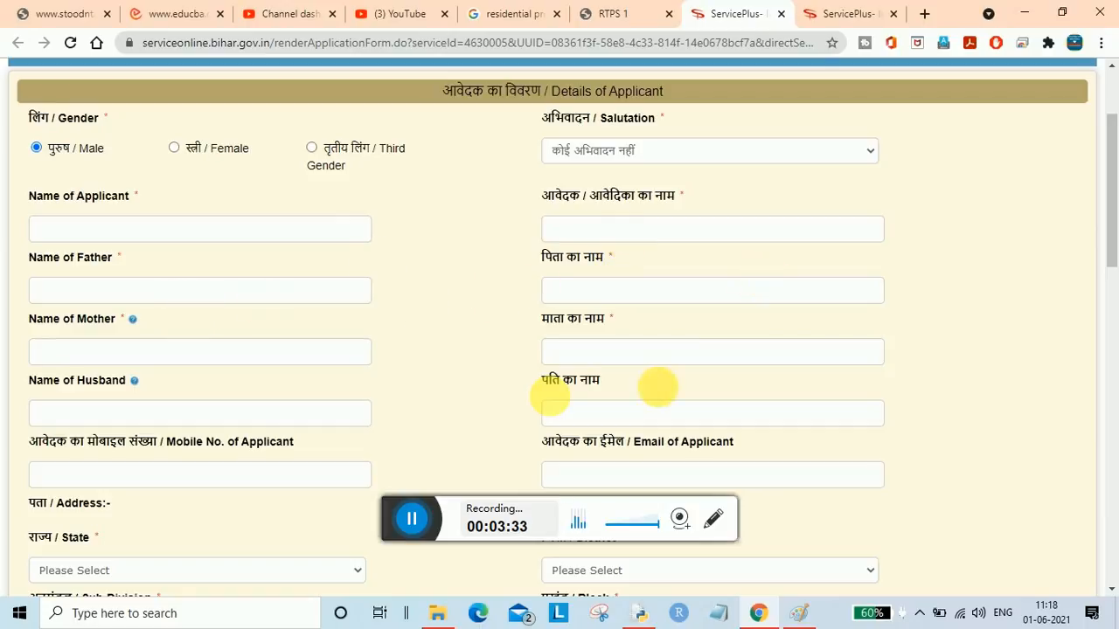
scroll(1110, 217, down, 1)
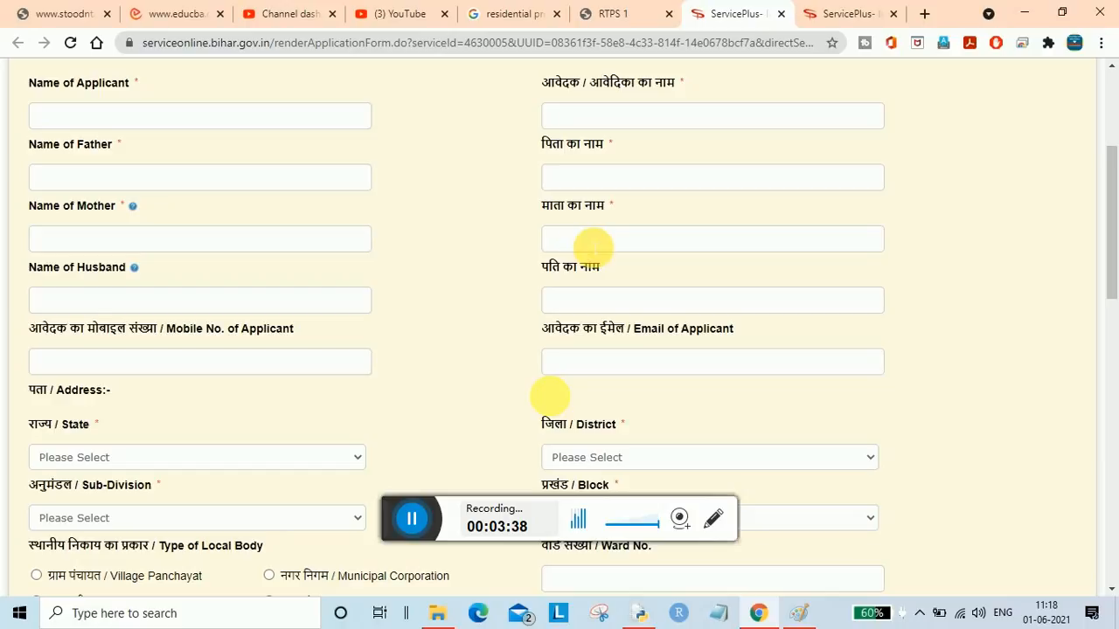
Enter the mother's name correctly in Name of Mother, fixing the earlier typos.
click(195, 247)
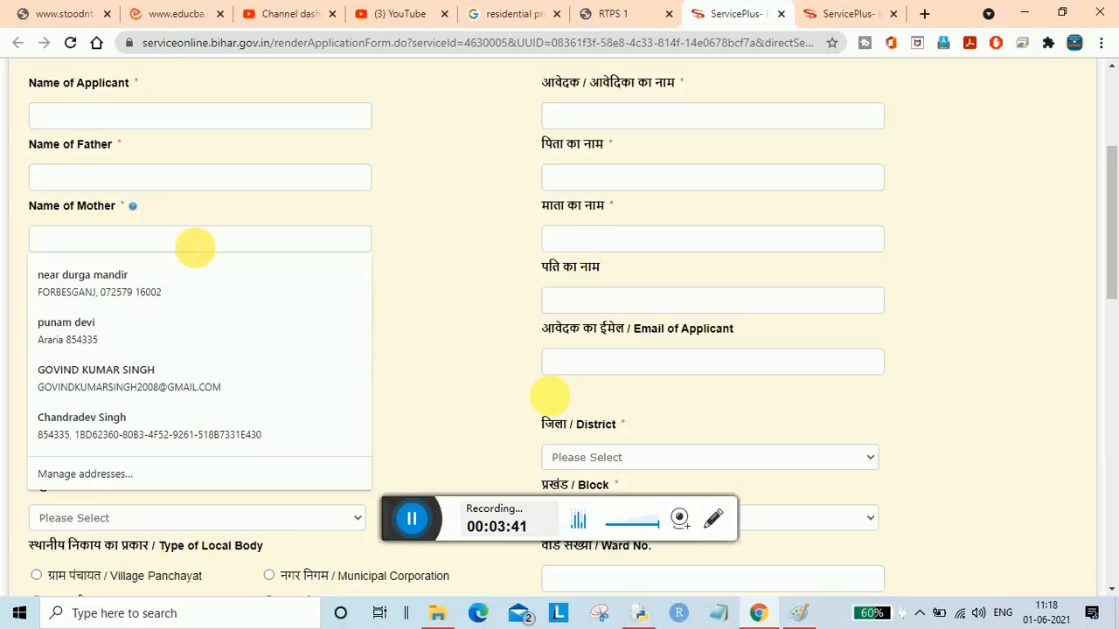
key(BackSpace)
key(BackSpace)
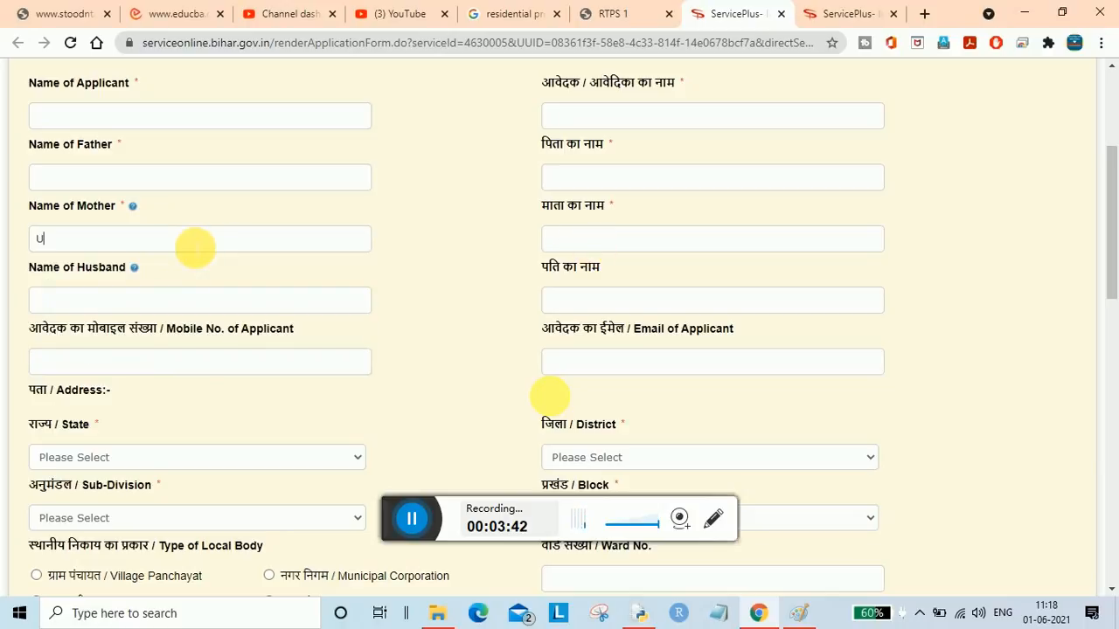
key(BackSpace)
key(BackSpace)
key(BackSpace)
key(BackSpace)
key(BackSpace)
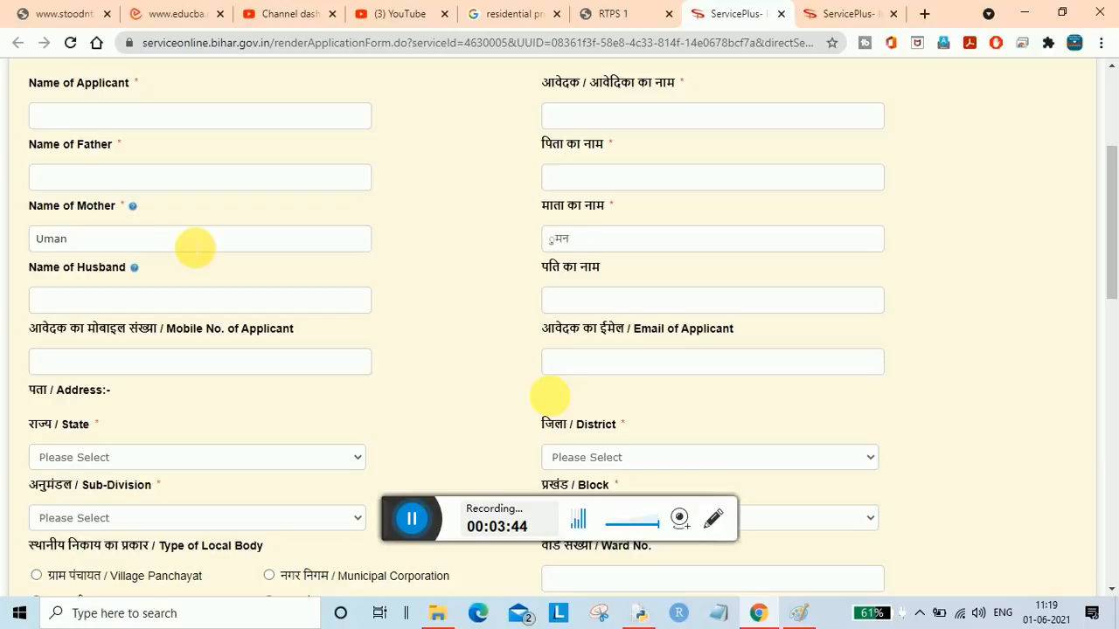
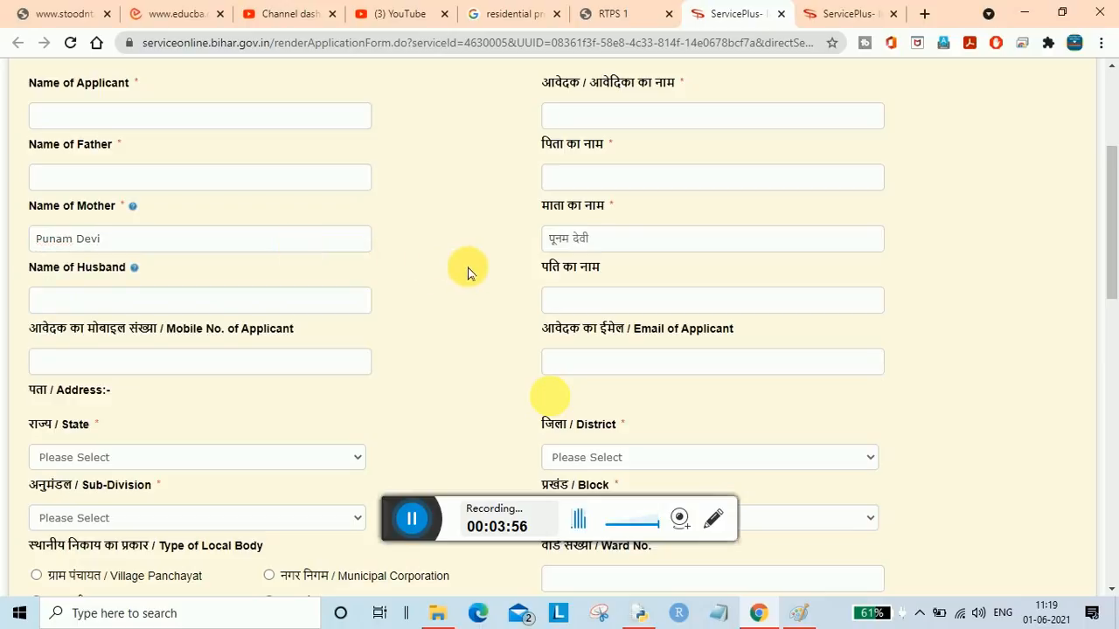
click(166, 297)
Set the address State to BIHAR.
drag(1115, 247, 1111, 312)
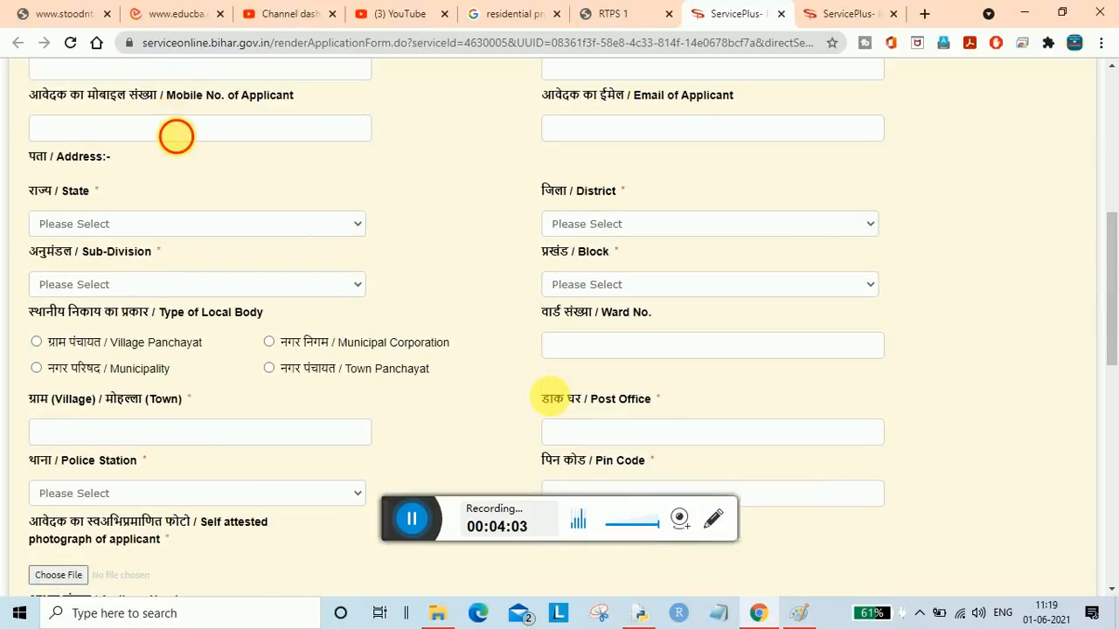
click(174, 129)
click(612, 137)
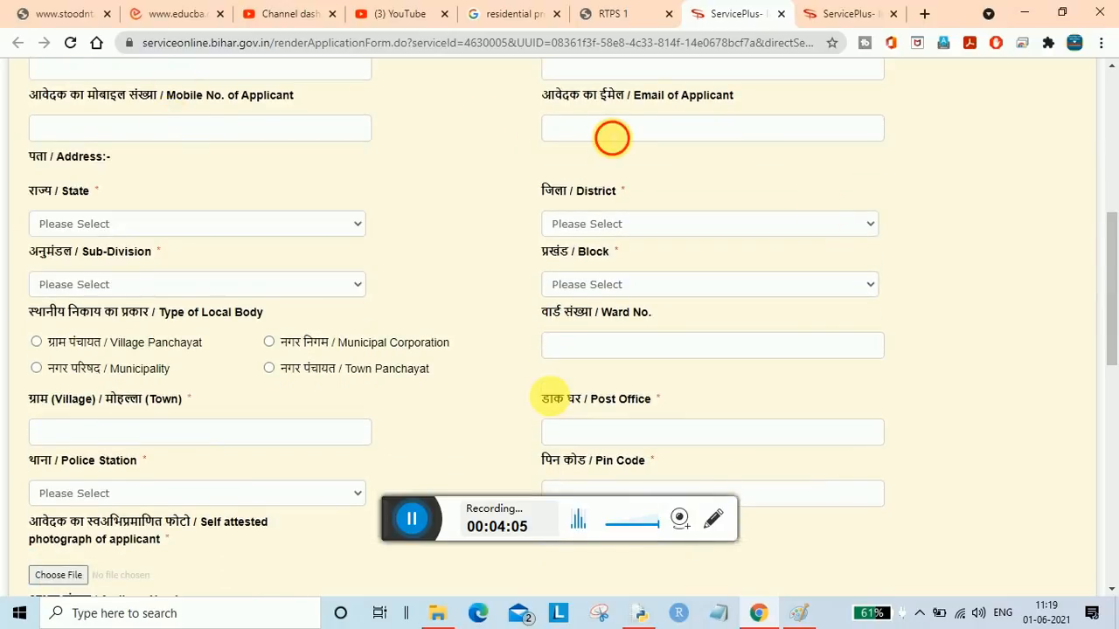
click(483, 134)
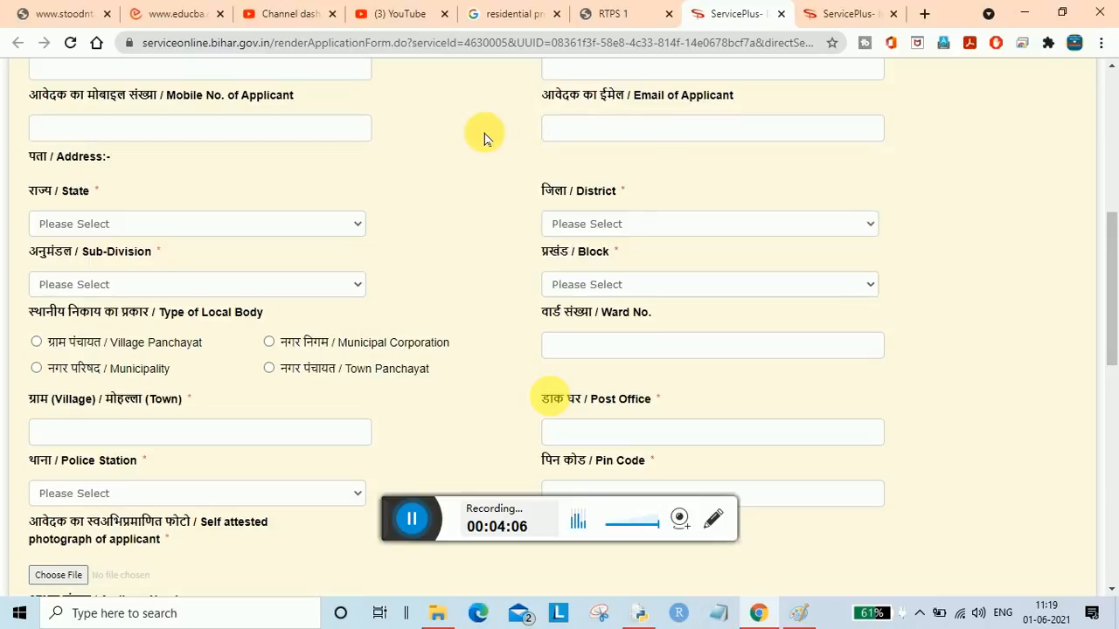
click(151, 230)
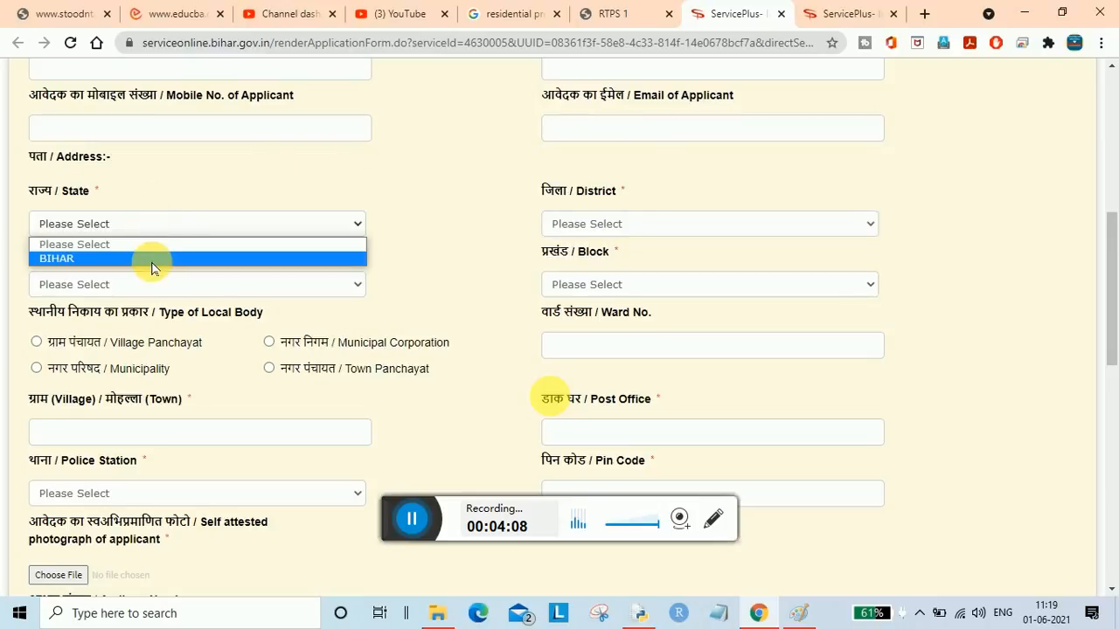
click(281, 152)
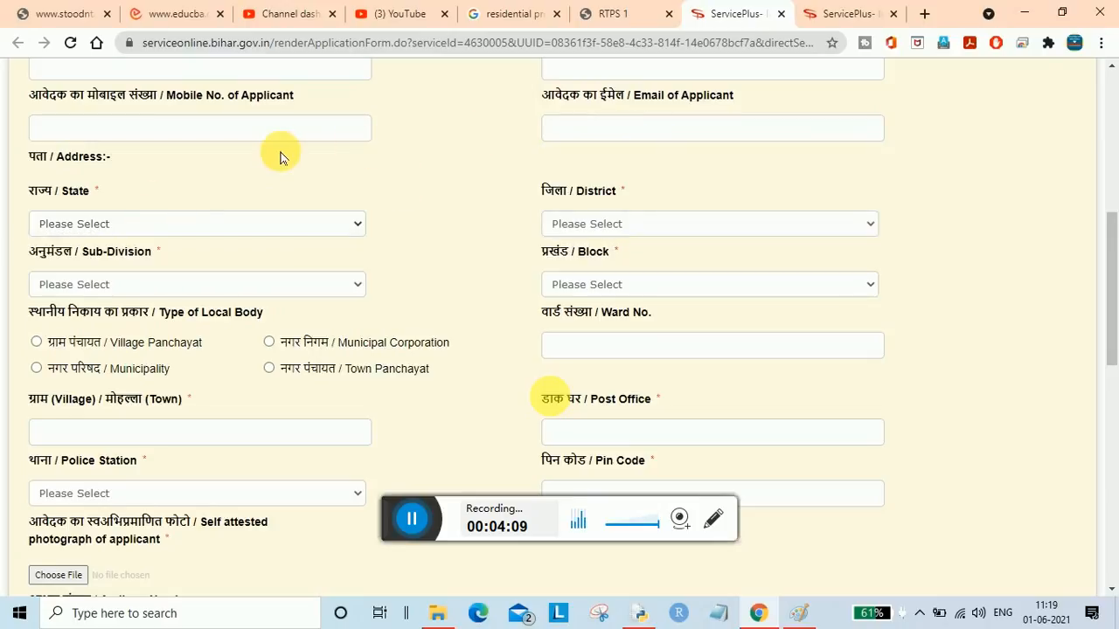
click(609, 229)
click(320, 227)
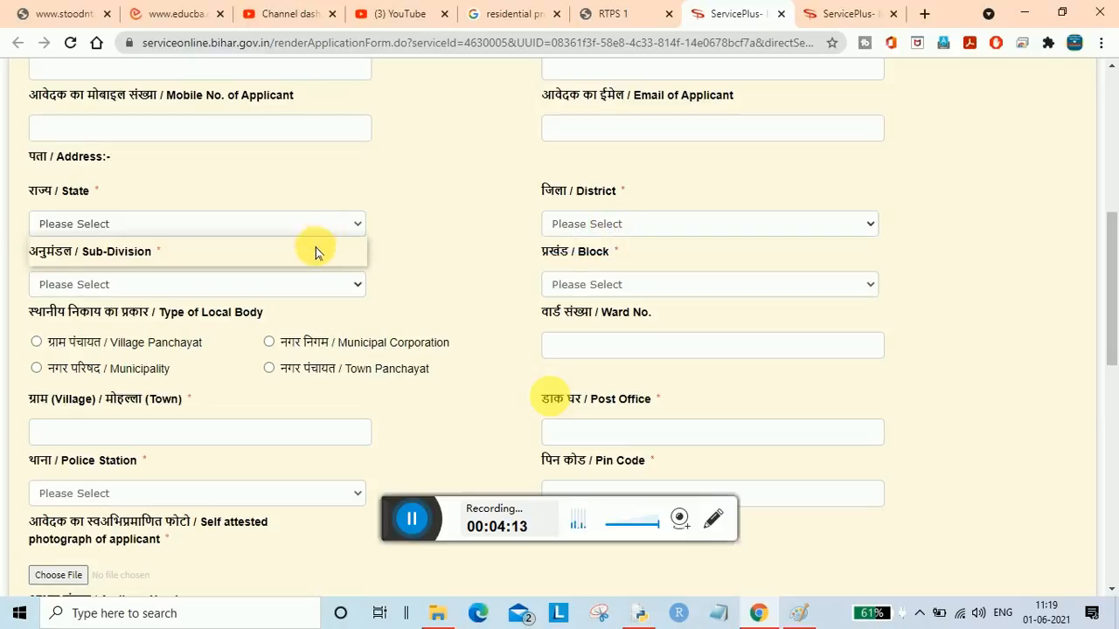
click(607, 236)
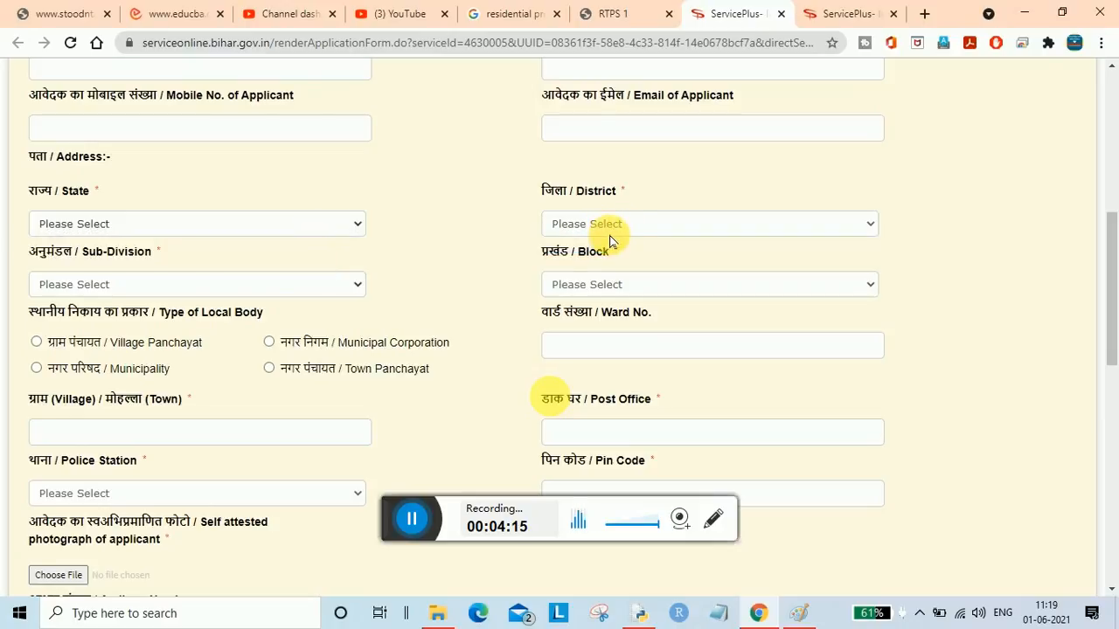
click(623, 229)
Set District ARARIA, Sub-Division FORBESGANJ and Block NARPATGANJ.
click(623, 227)
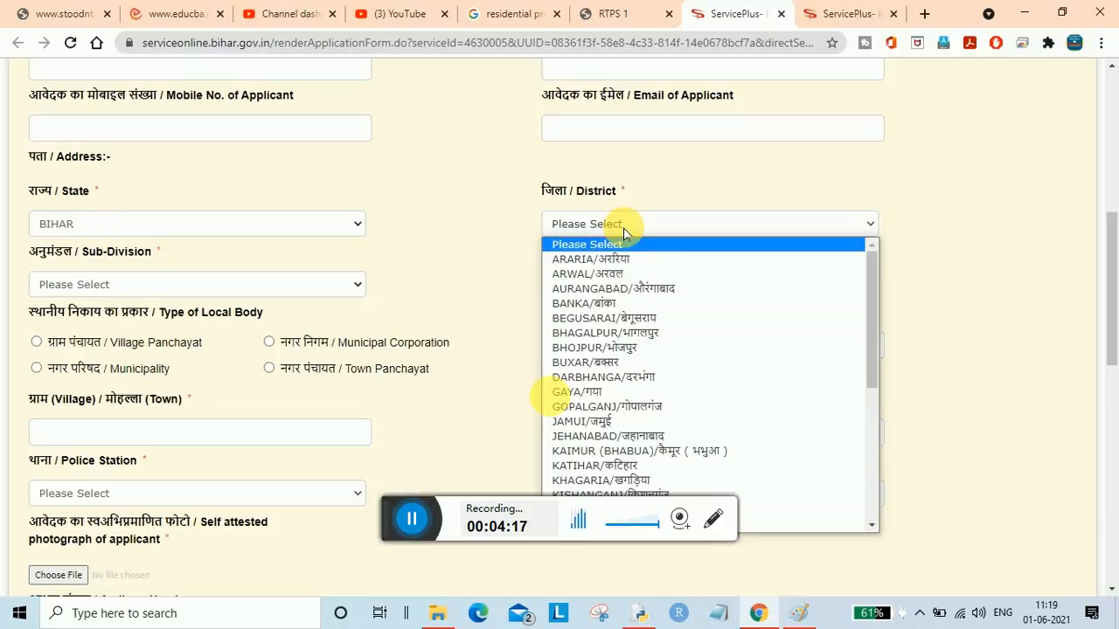
click(394, 195)
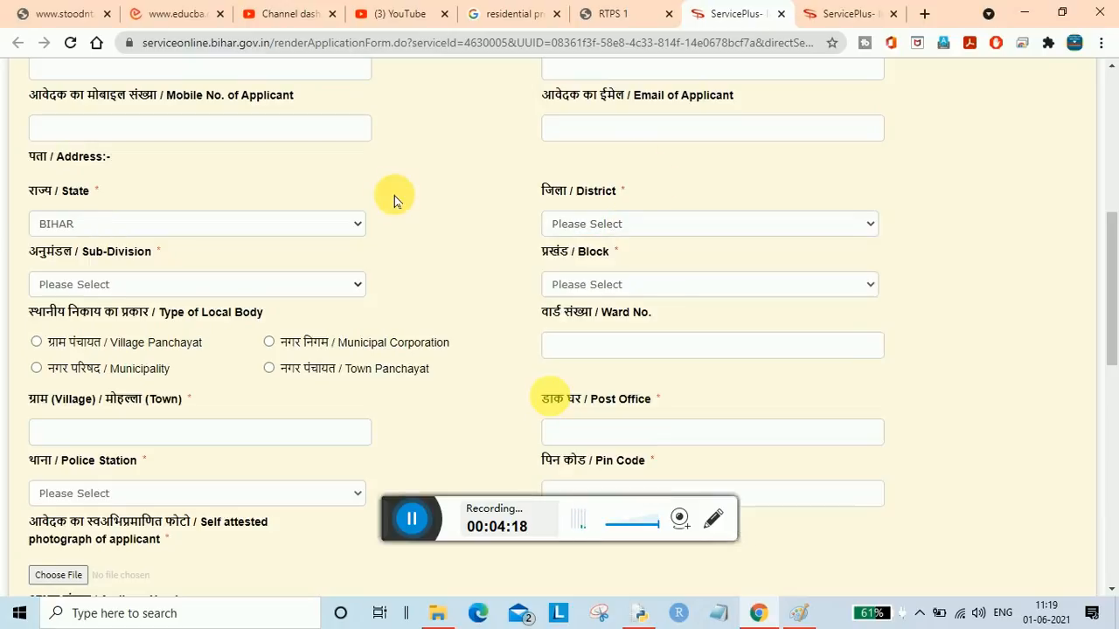
click(202, 294)
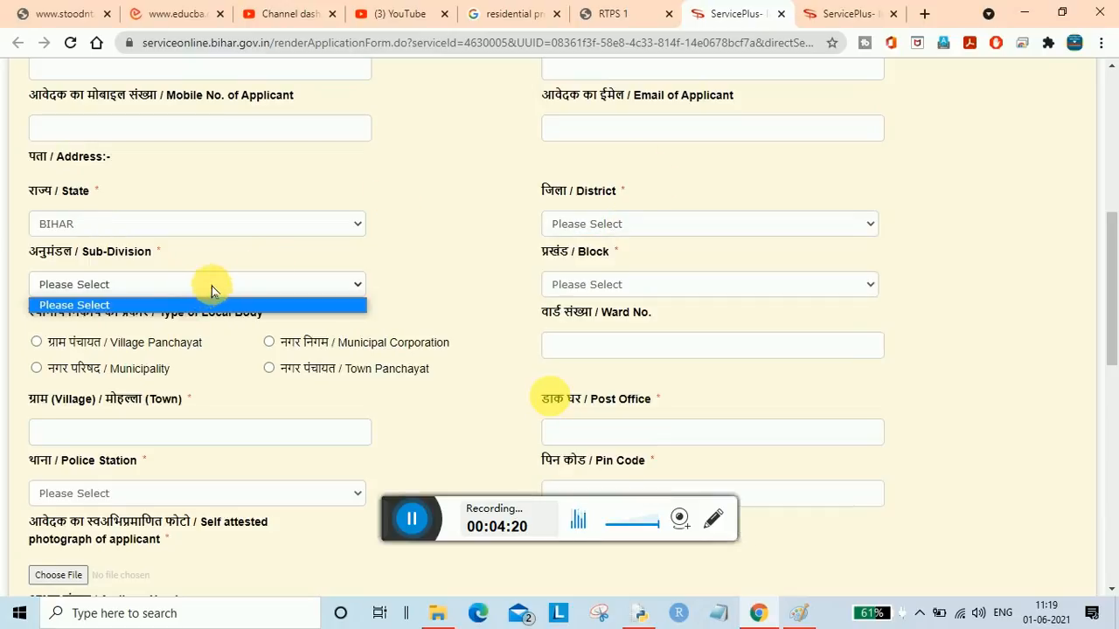
click(569, 231)
click(572, 225)
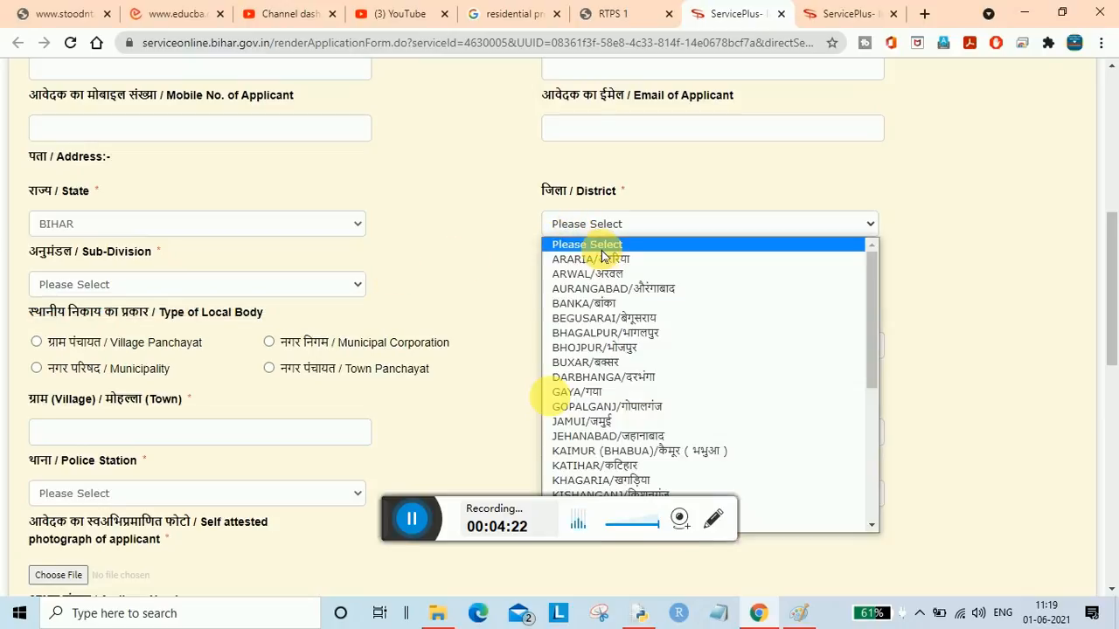
click(601, 248)
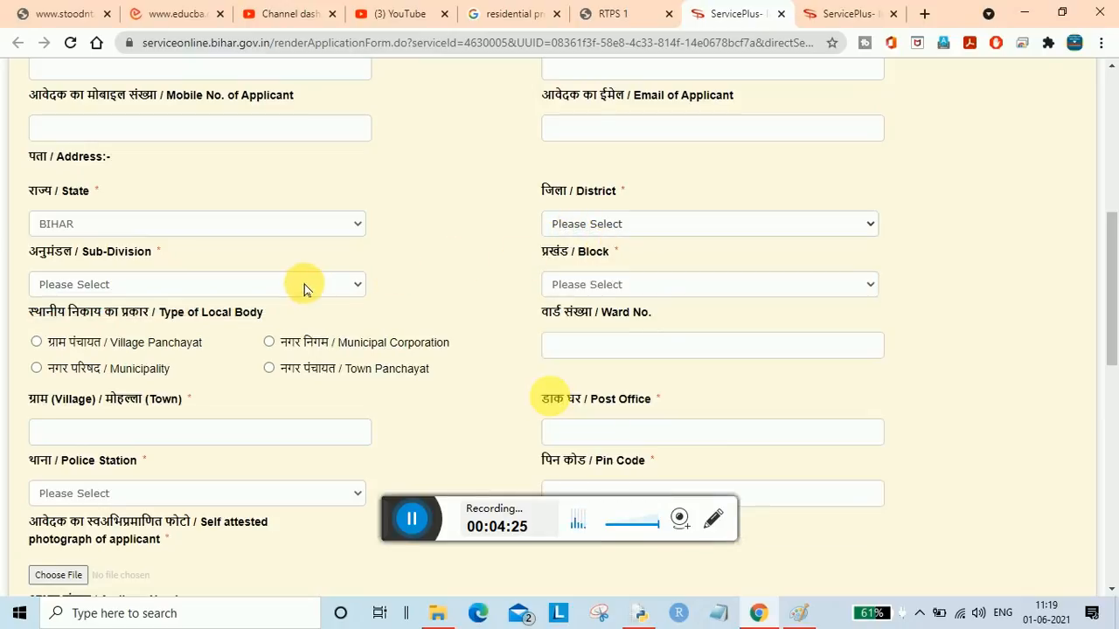
click(304, 284)
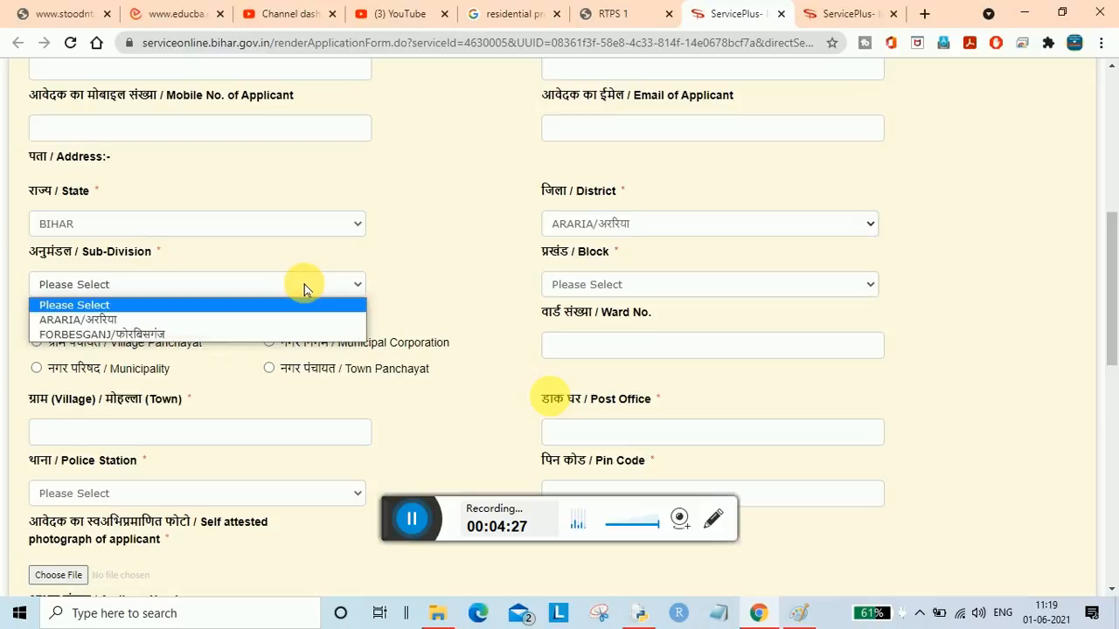
click(210, 336)
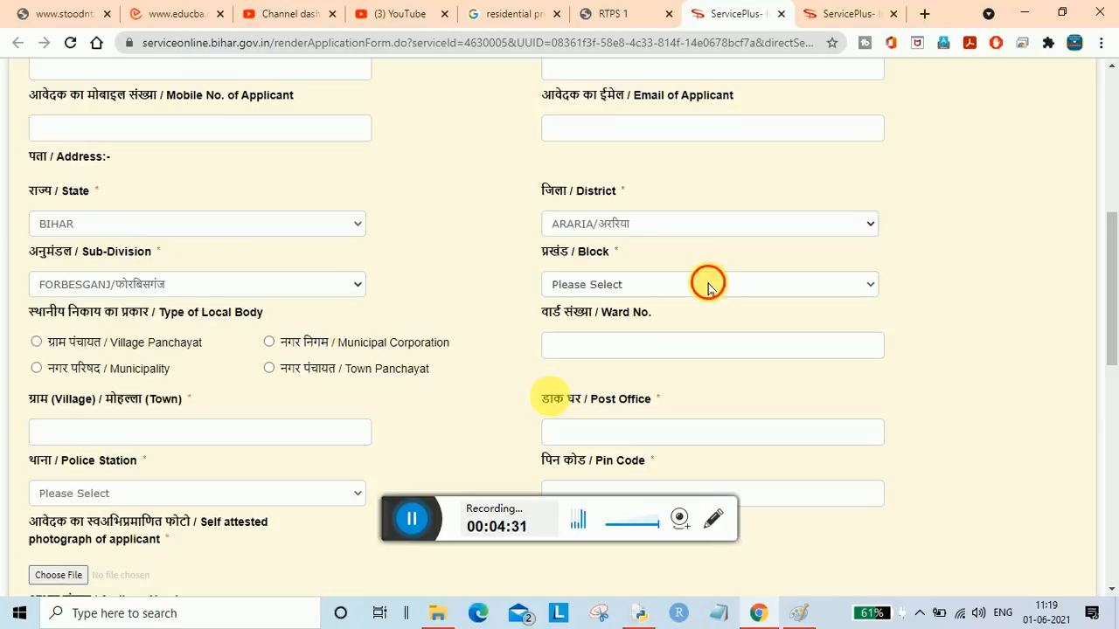
click(709, 283)
click(711, 348)
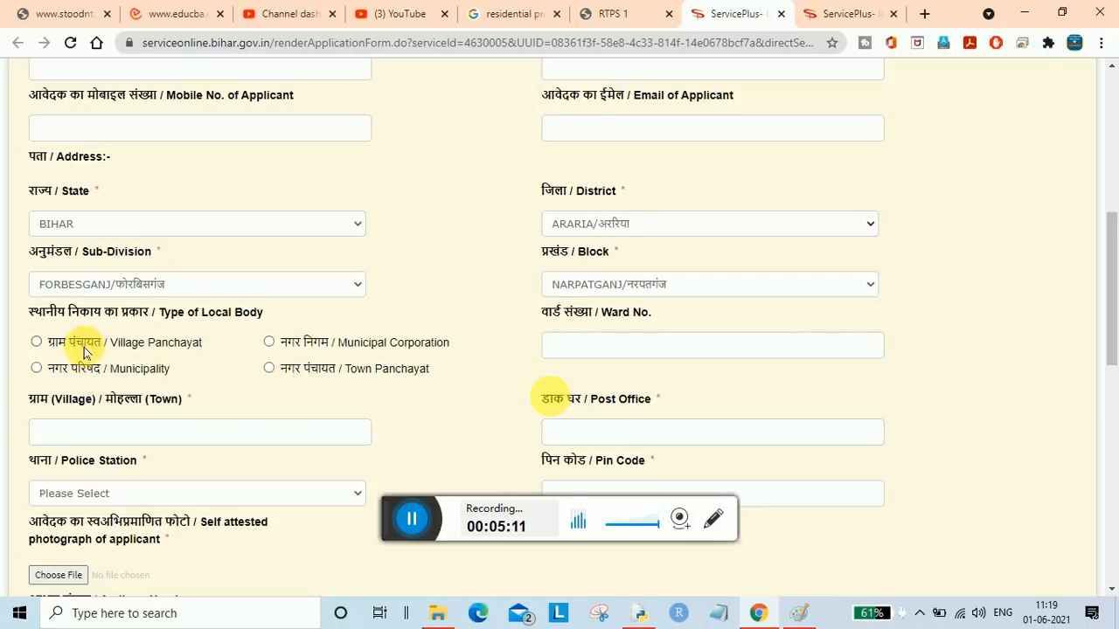
Mark the local body as Village Panchayat and set Police Station to NARPATGANJ.
click(36, 342)
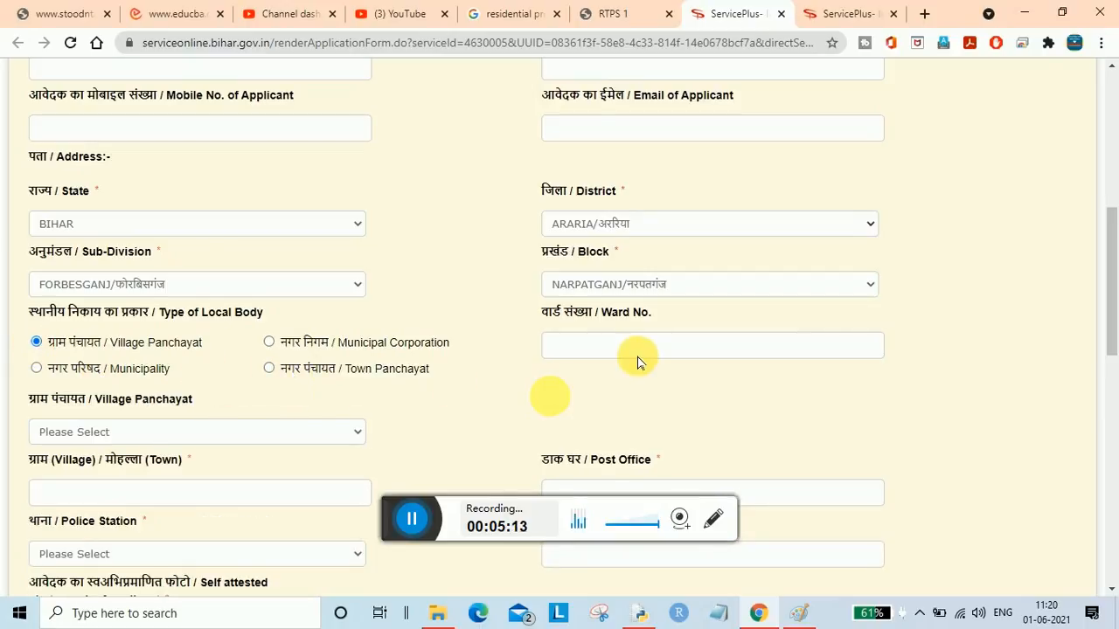
click(243, 437)
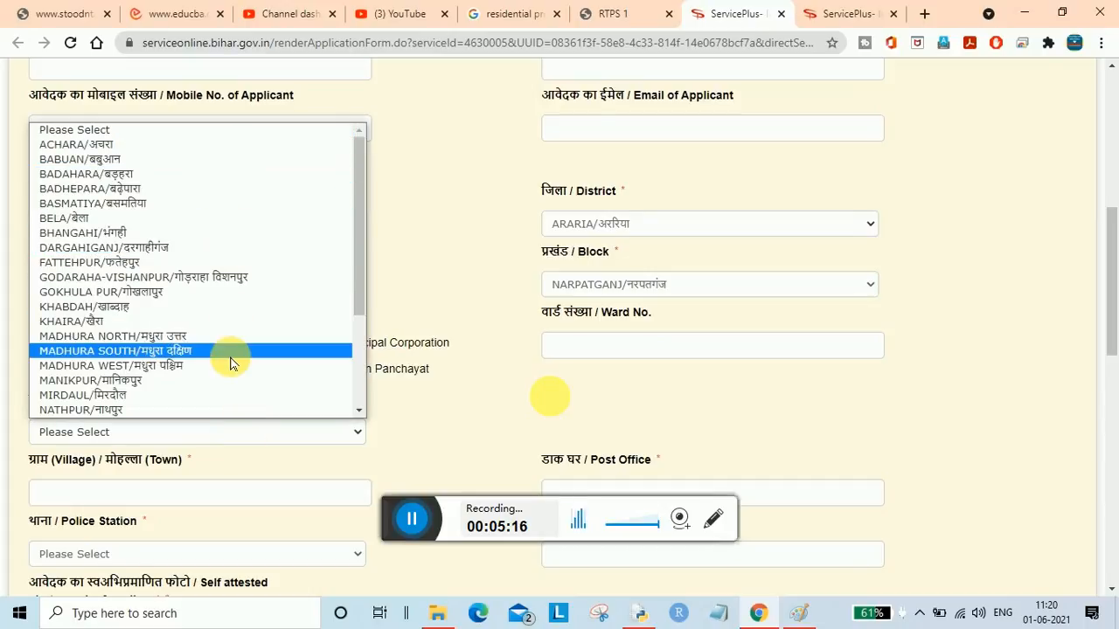
click(353, 367)
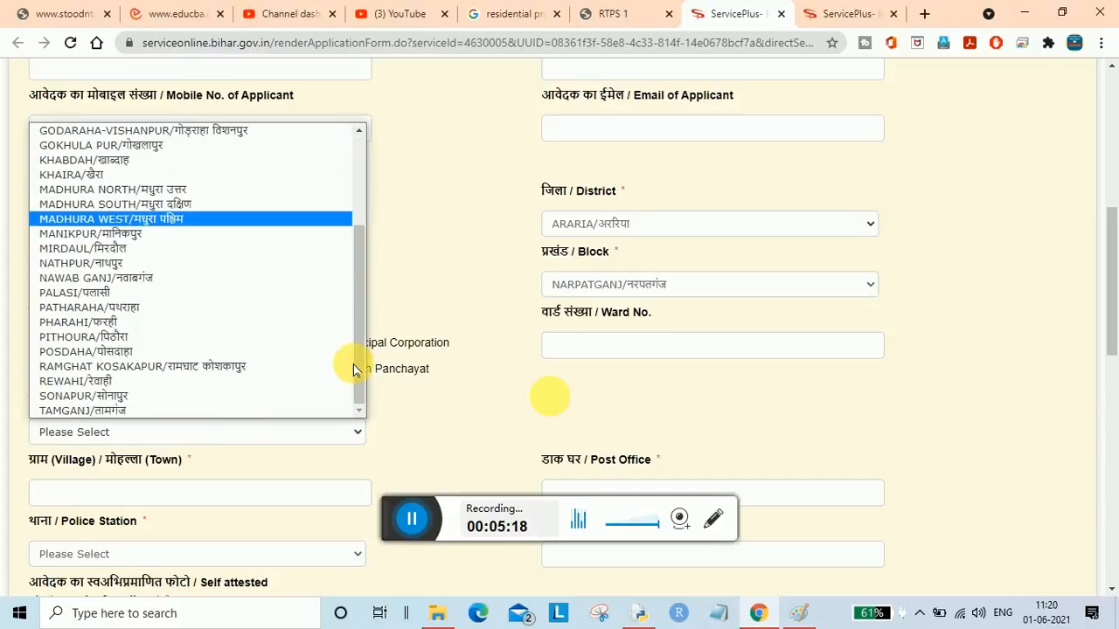
click(437, 408)
drag(1115, 298, 1115, 363)
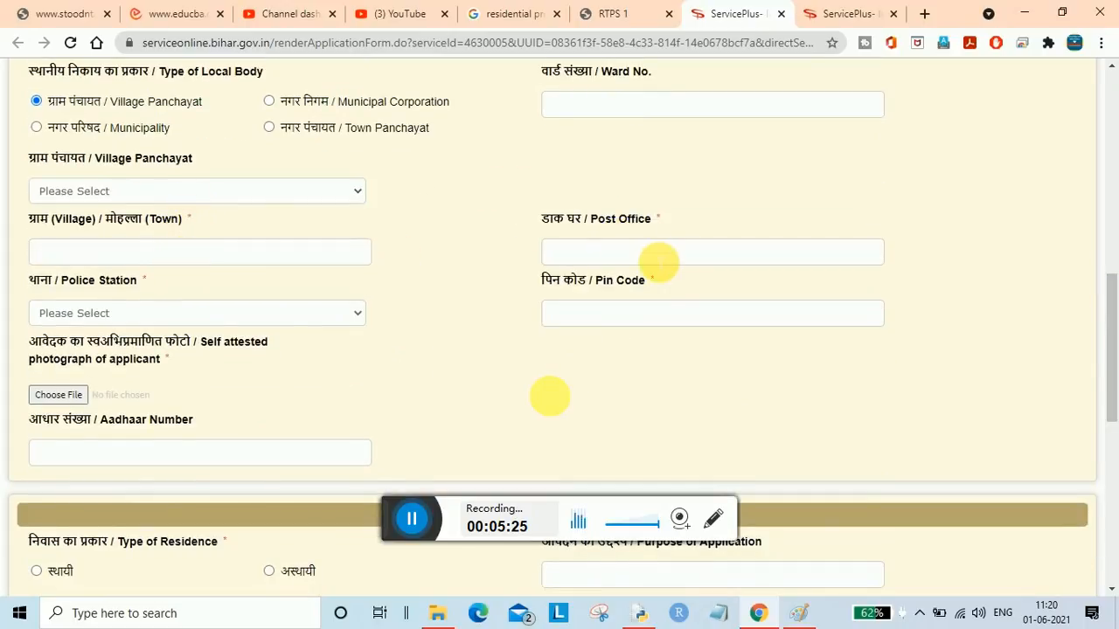
click(331, 314)
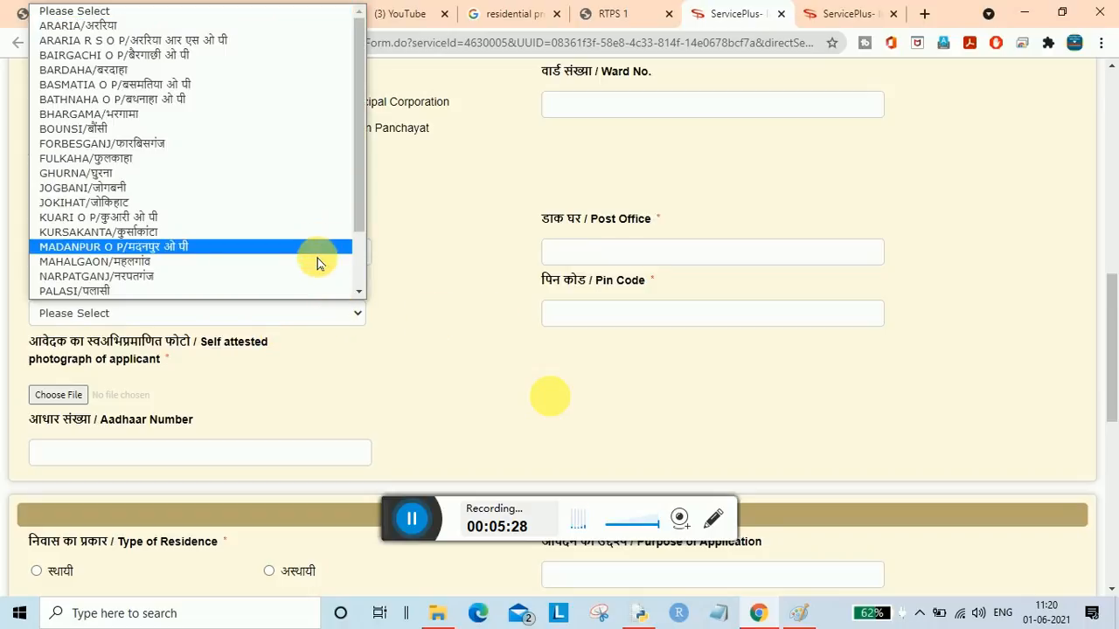
click(317, 276)
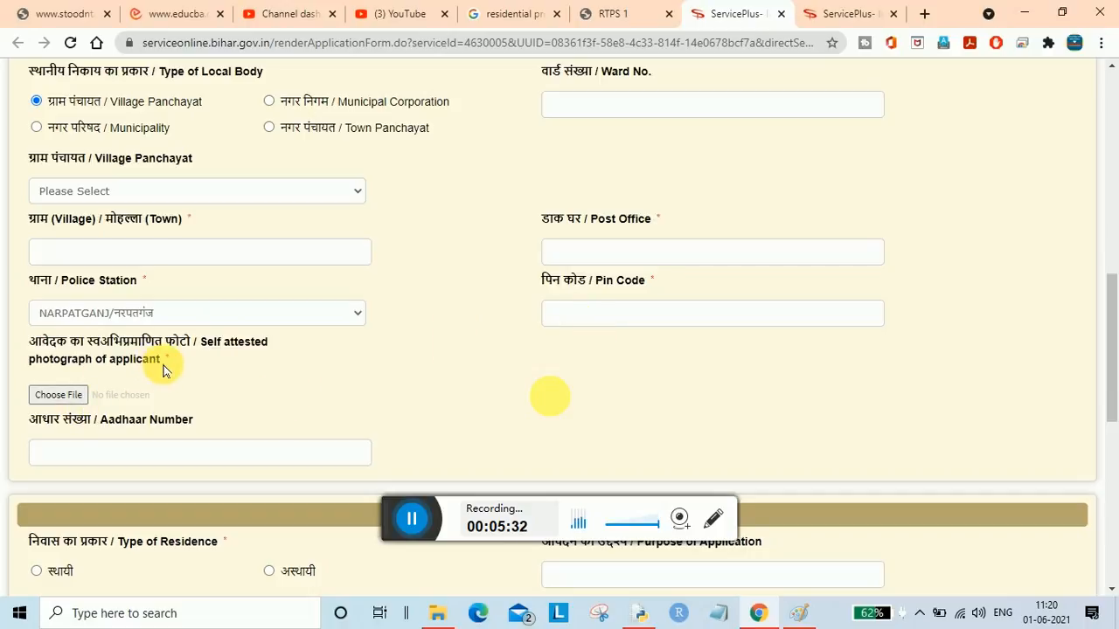
drag(163, 370, 55, 329)
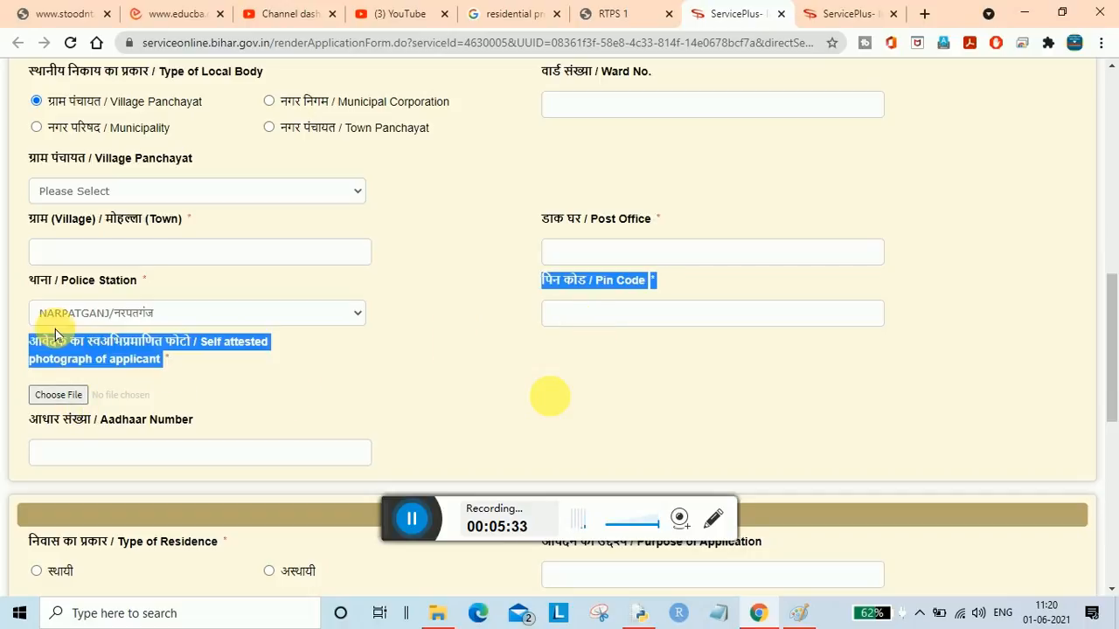
click(799, 613)
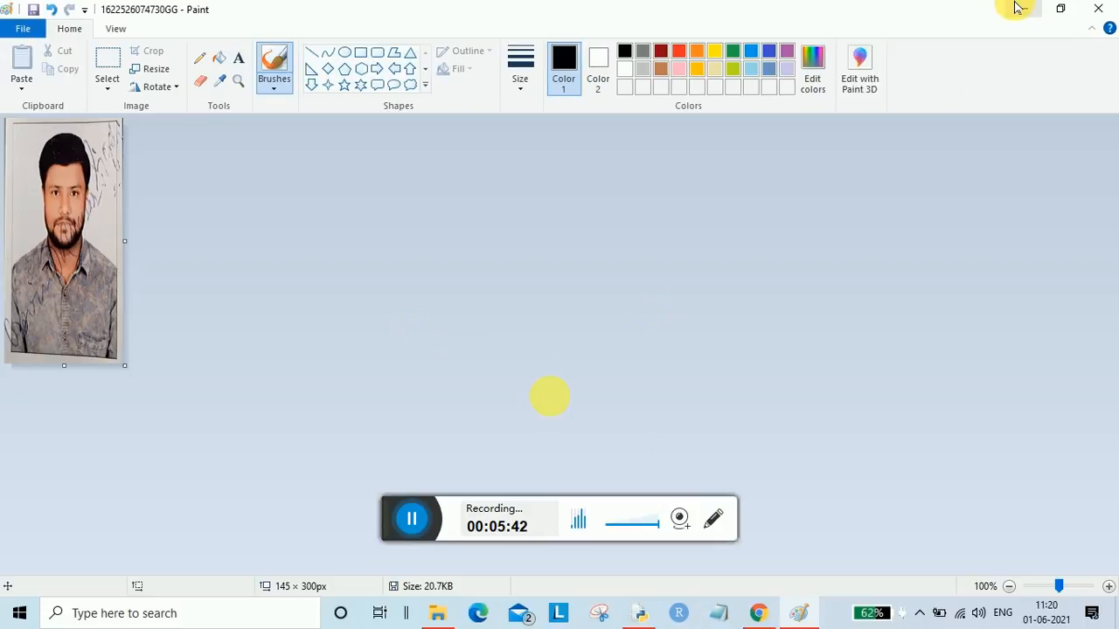
click(760, 610)
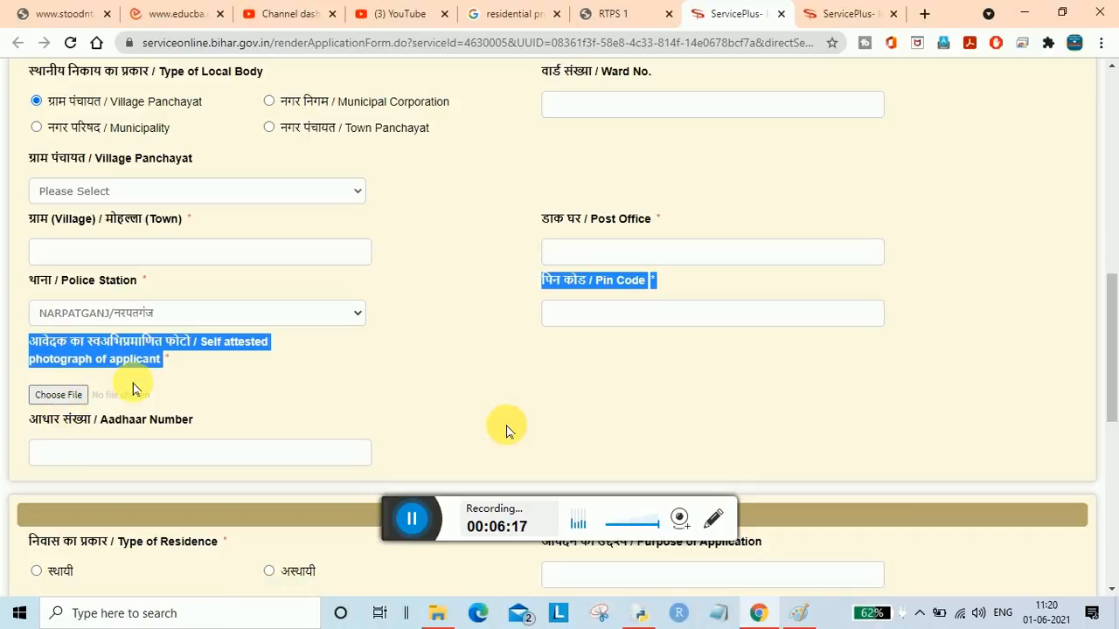
Enter the applicant's Aadhaar number and agree to the Aadhaar consent terms.
click(278, 402)
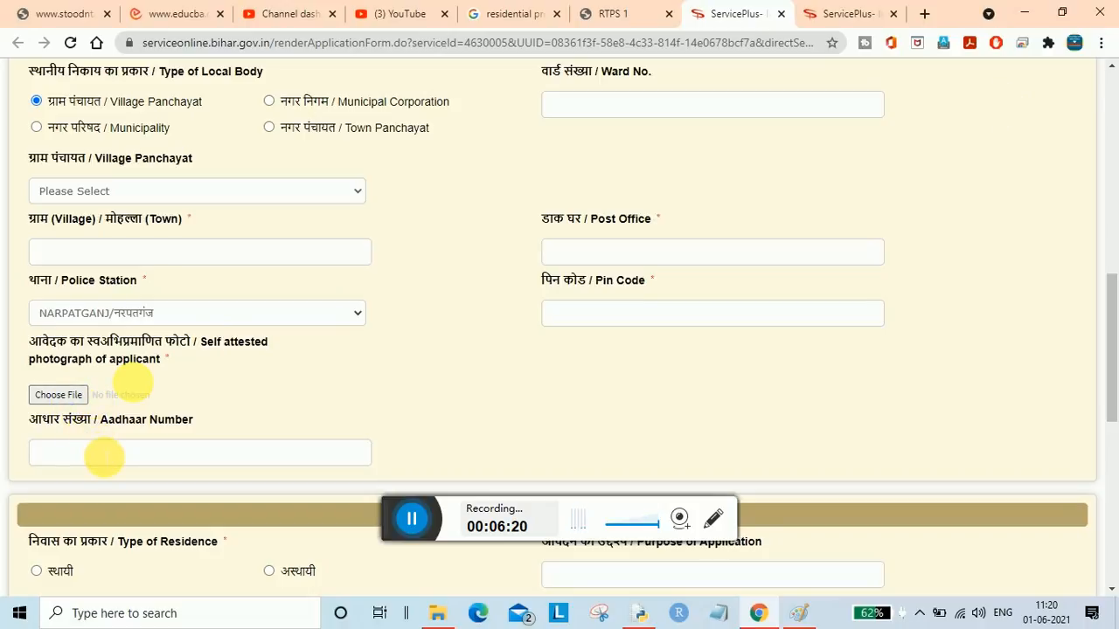
click(104, 455)
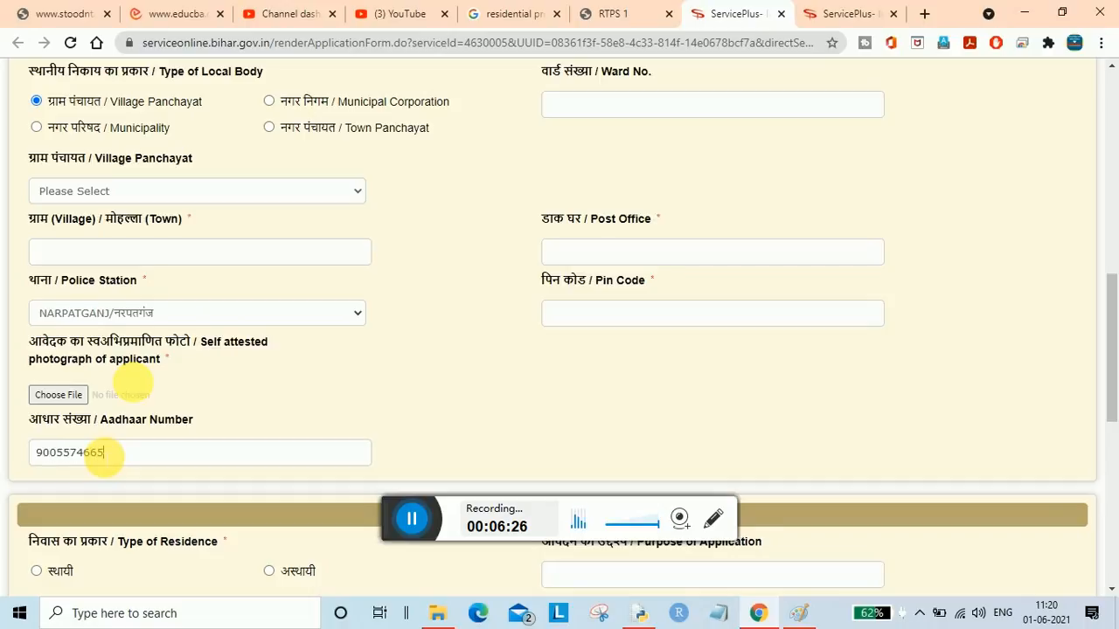
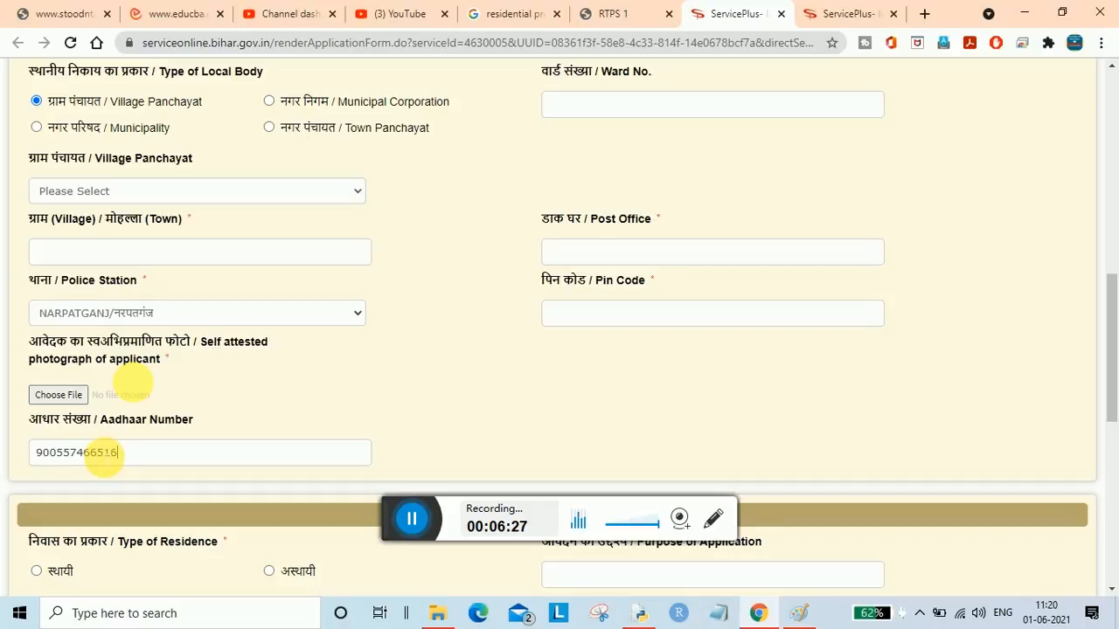
click(968, 415)
click(633, 413)
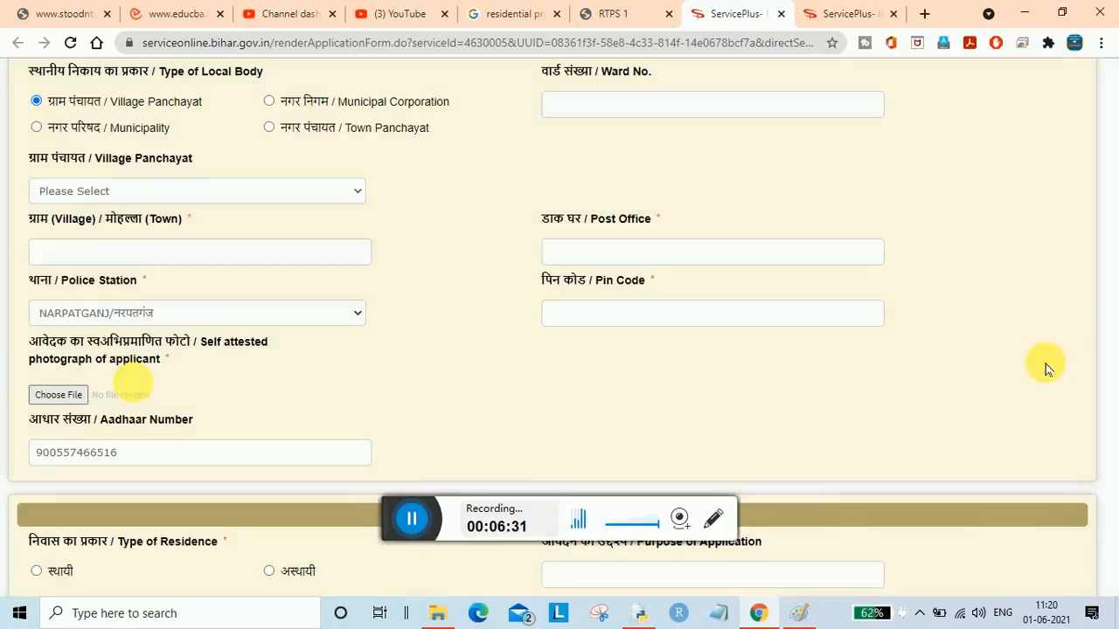
Set residence type to स्थायी (permanent) and tick the Form-XIV self-affidavit enclosure.
drag(1111, 300, 1111, 411)
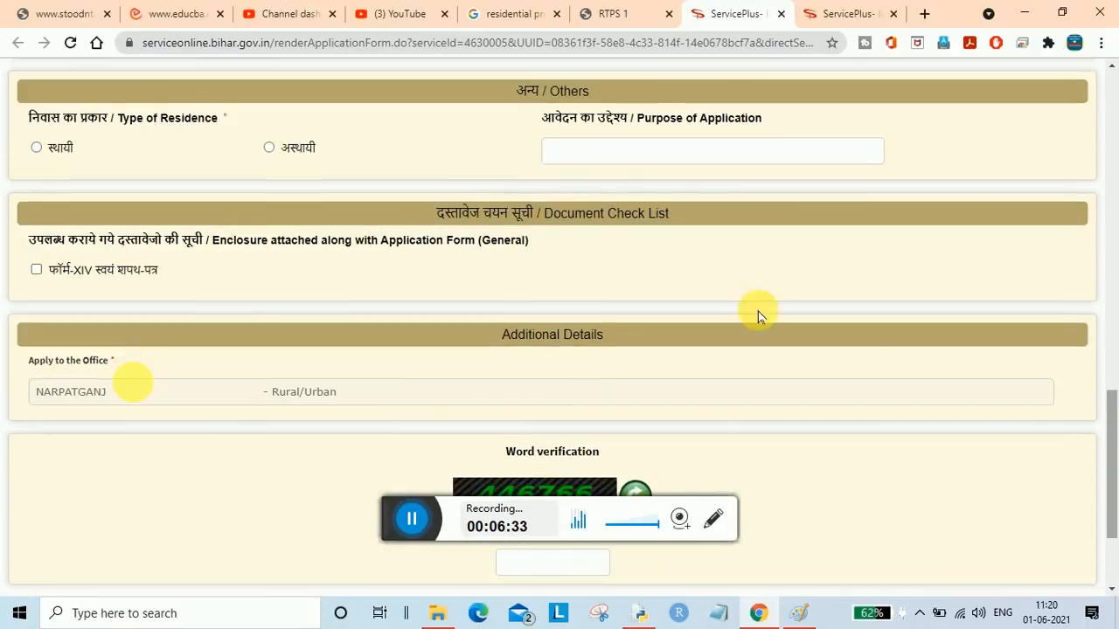
click(37, 149)
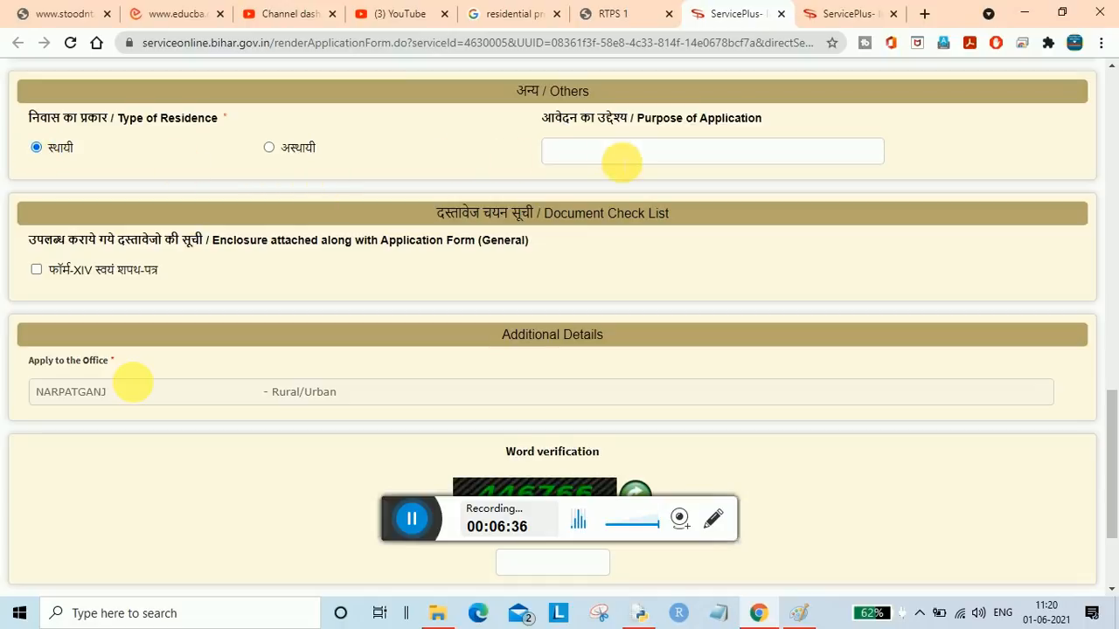
click(624, 157)
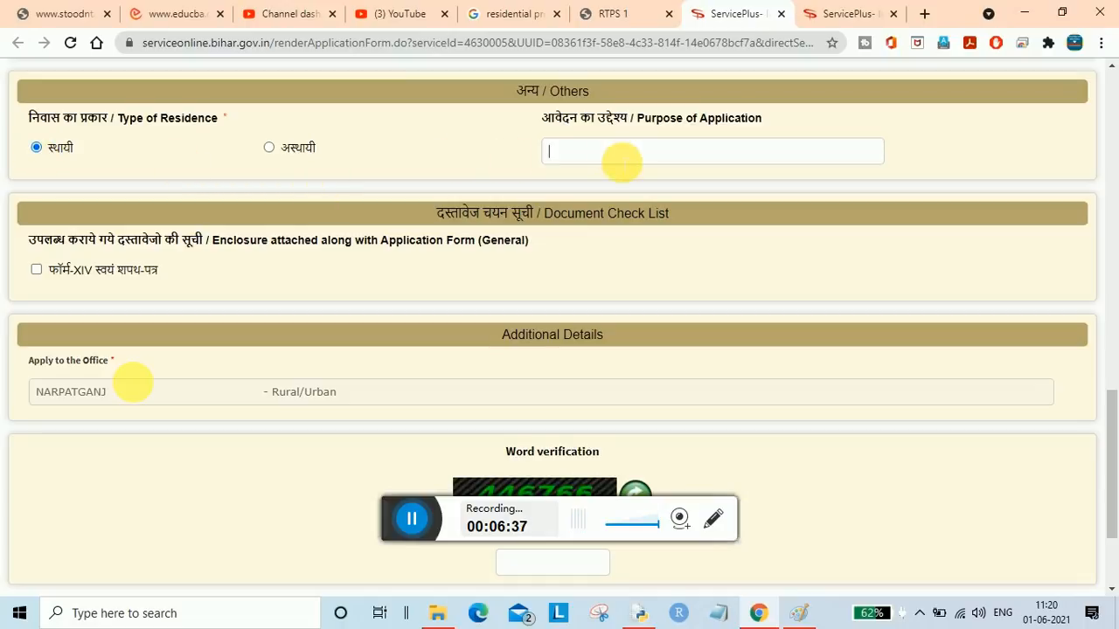
click(36, 269)
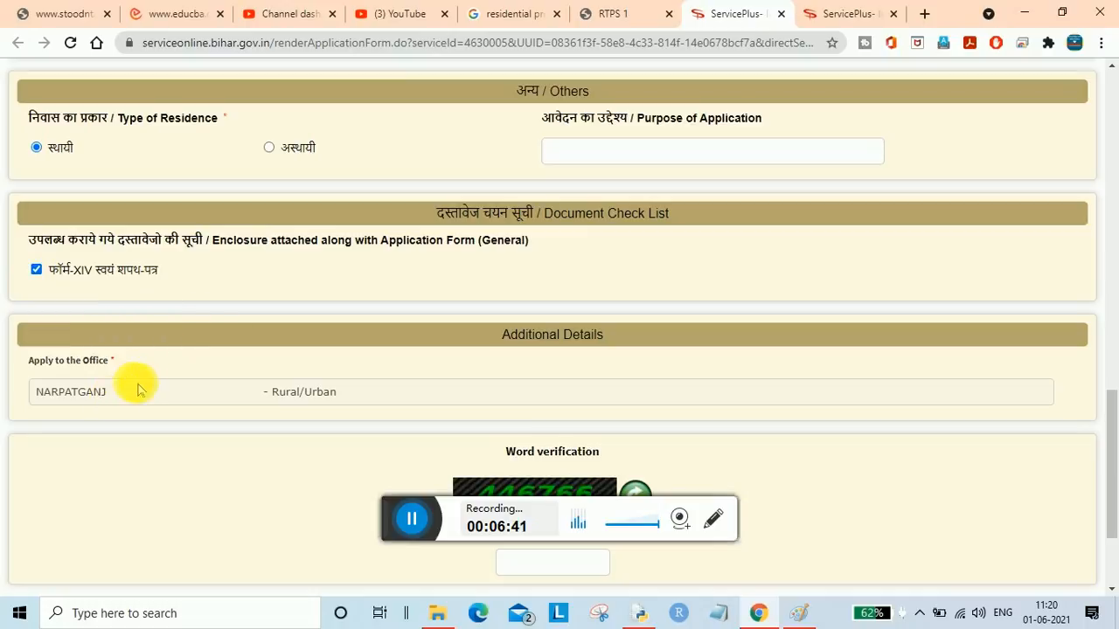
Set the office location type to Line Department with the PURNIA divisional commissioner office.
click(551, 400)
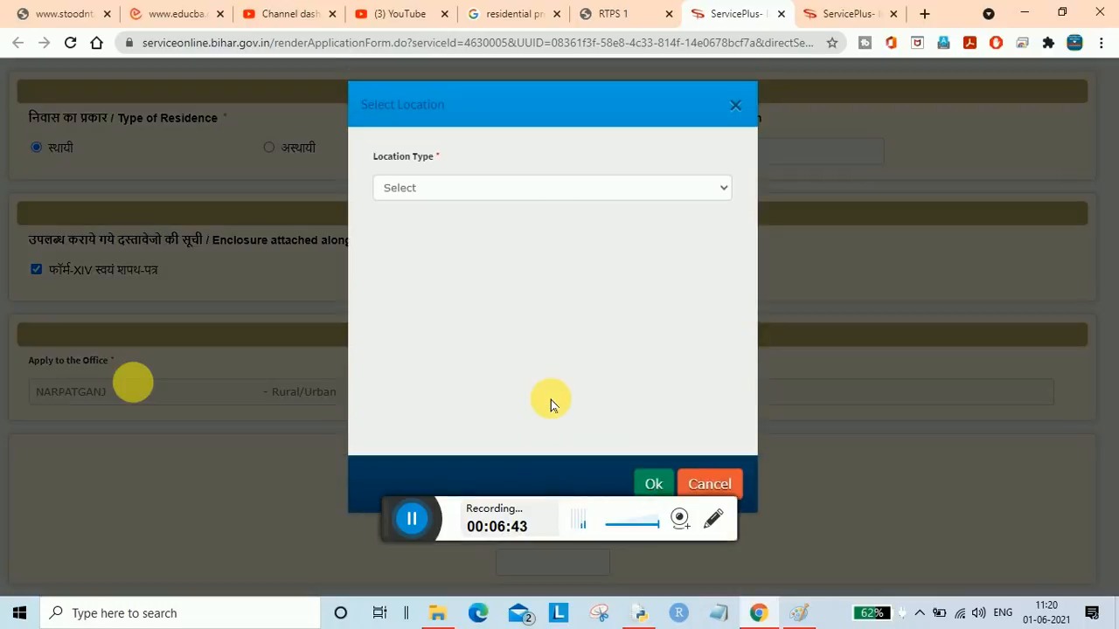
click(531, 193)
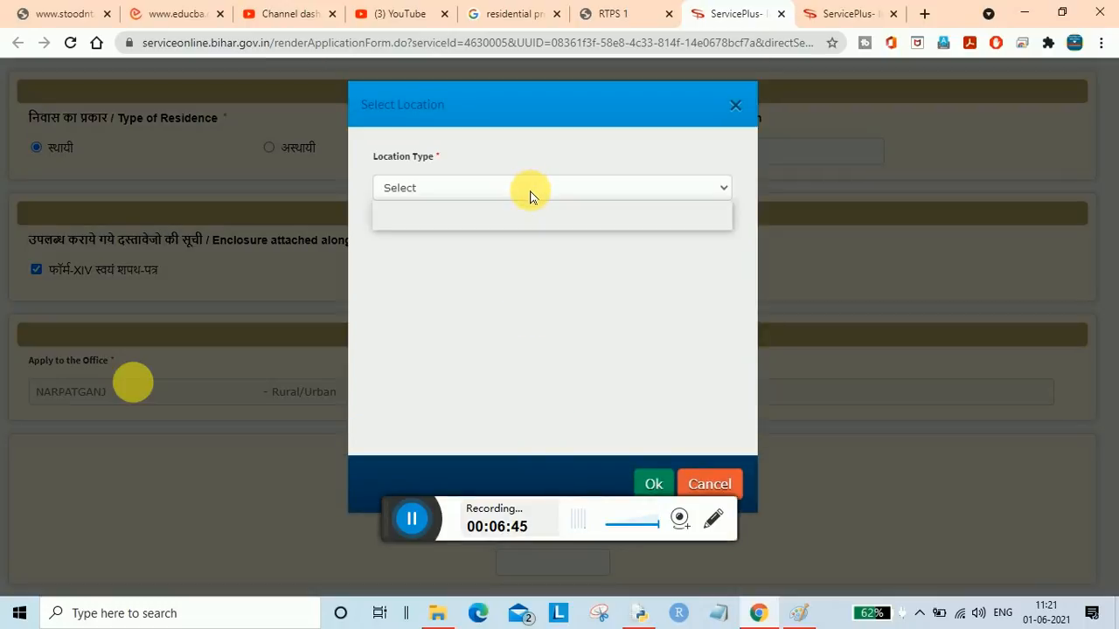
click(529, 226)
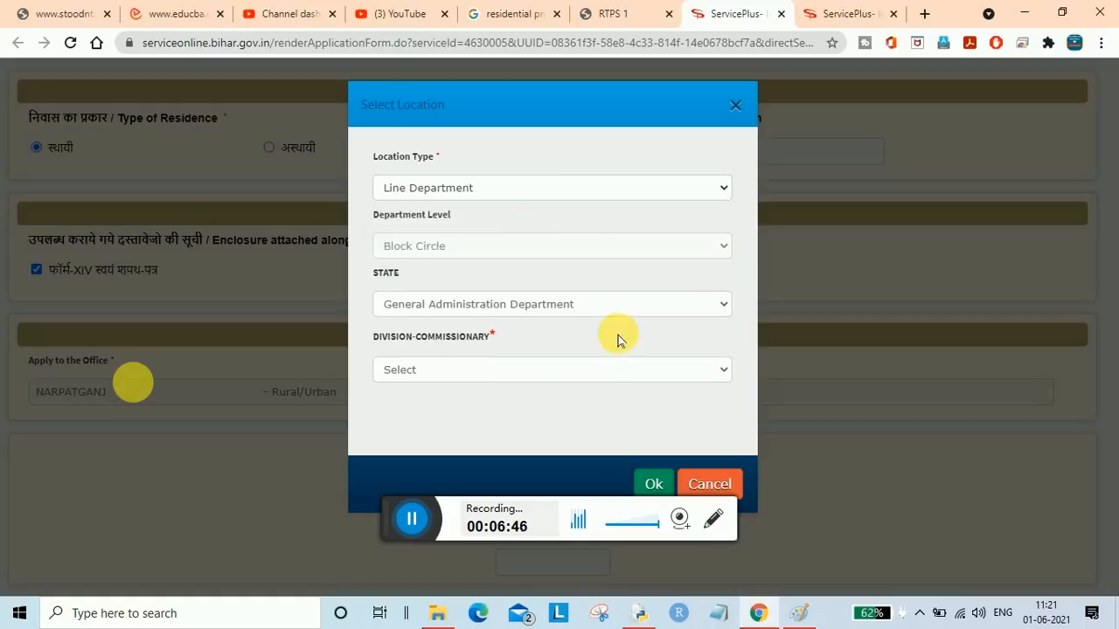
click(623, 311)
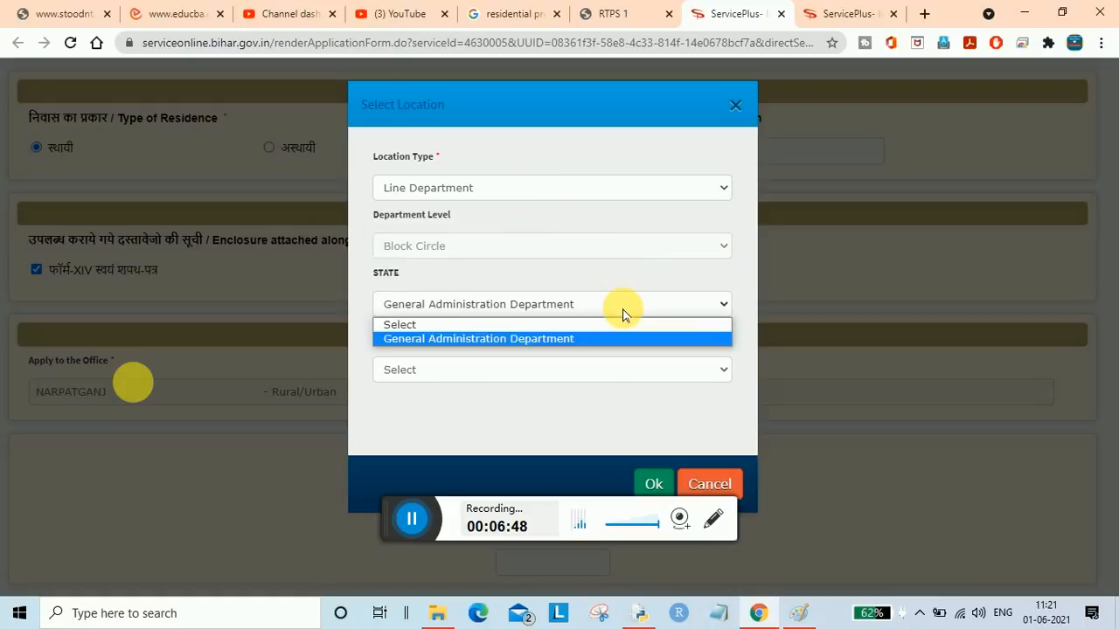
click(628, 368)
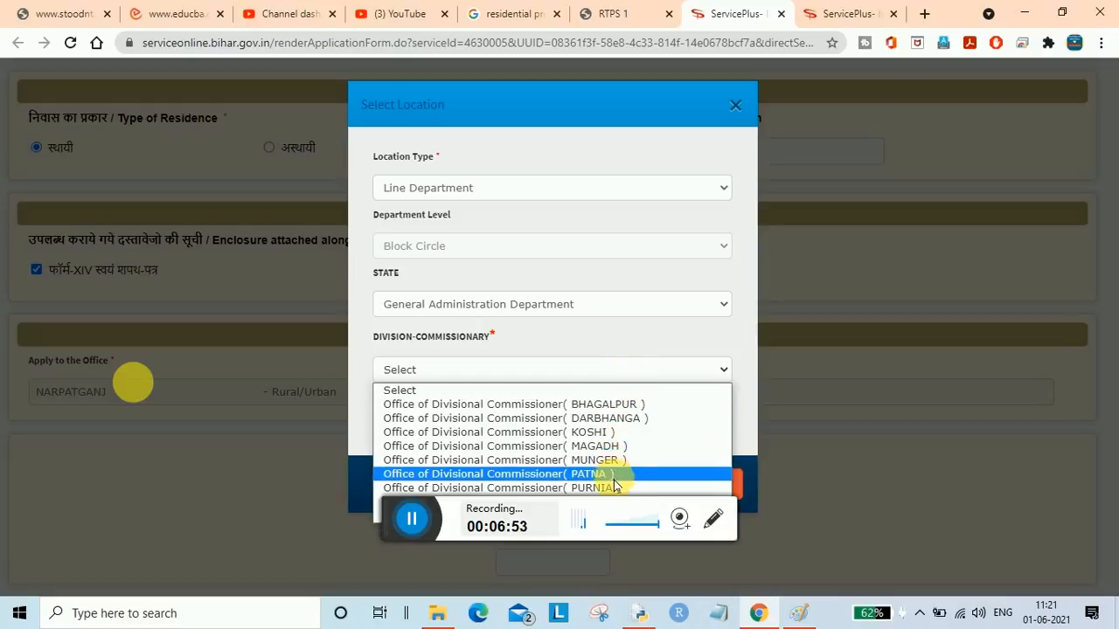
click(608, 487)
click(741, 345)
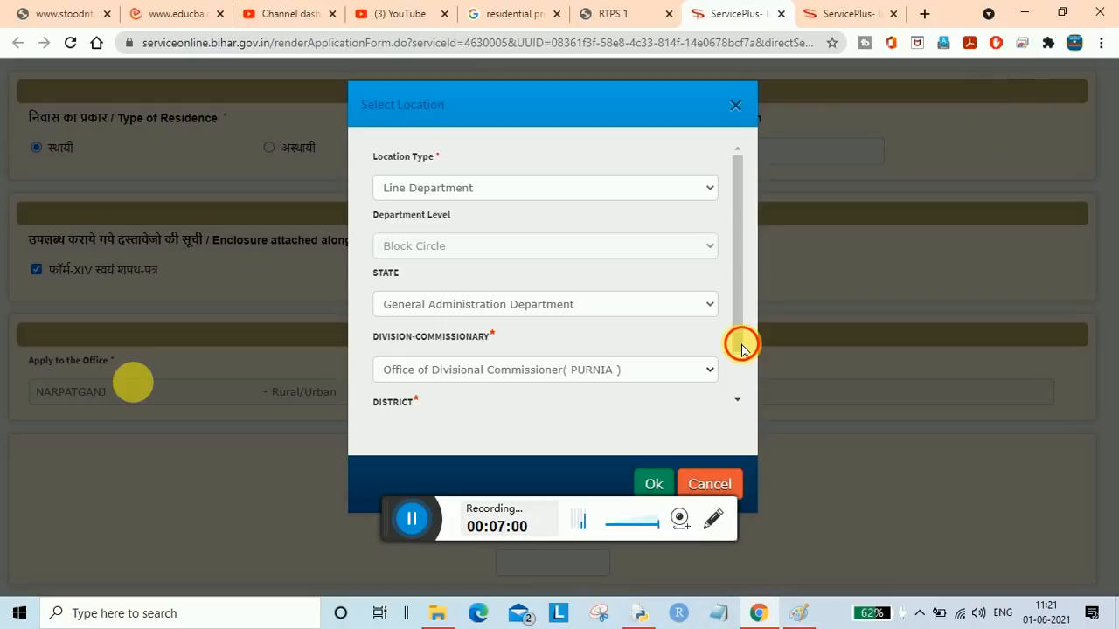
Choose district ARARIA, sub-division FORBESGANJ and office NARPATGANJ, then confirm the location.
scroll(740, 370, down, 1)
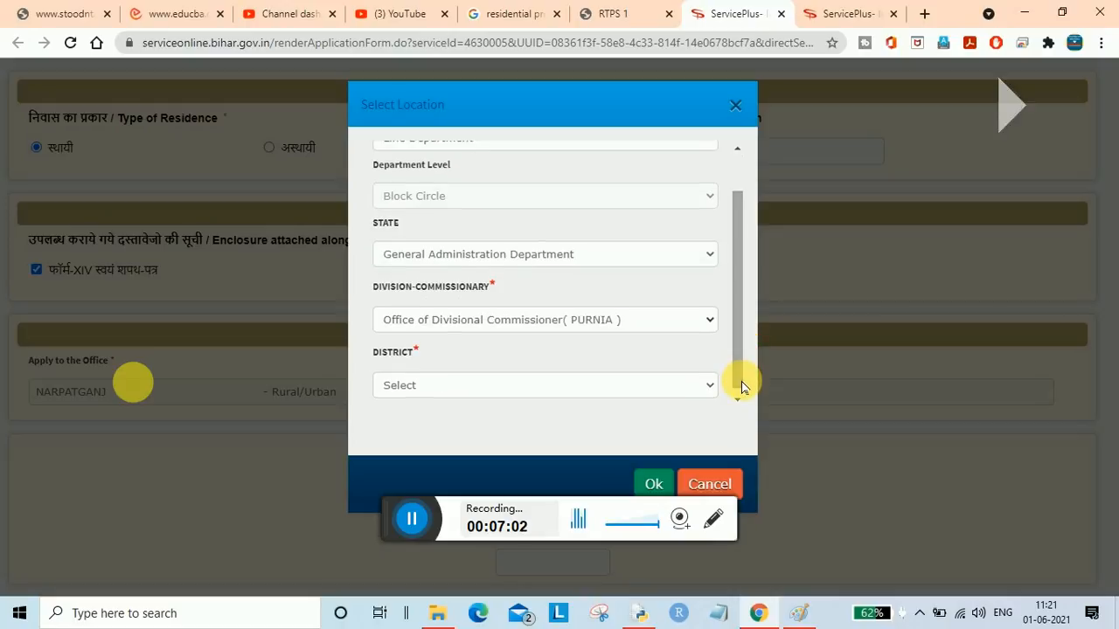
click(582, 391)
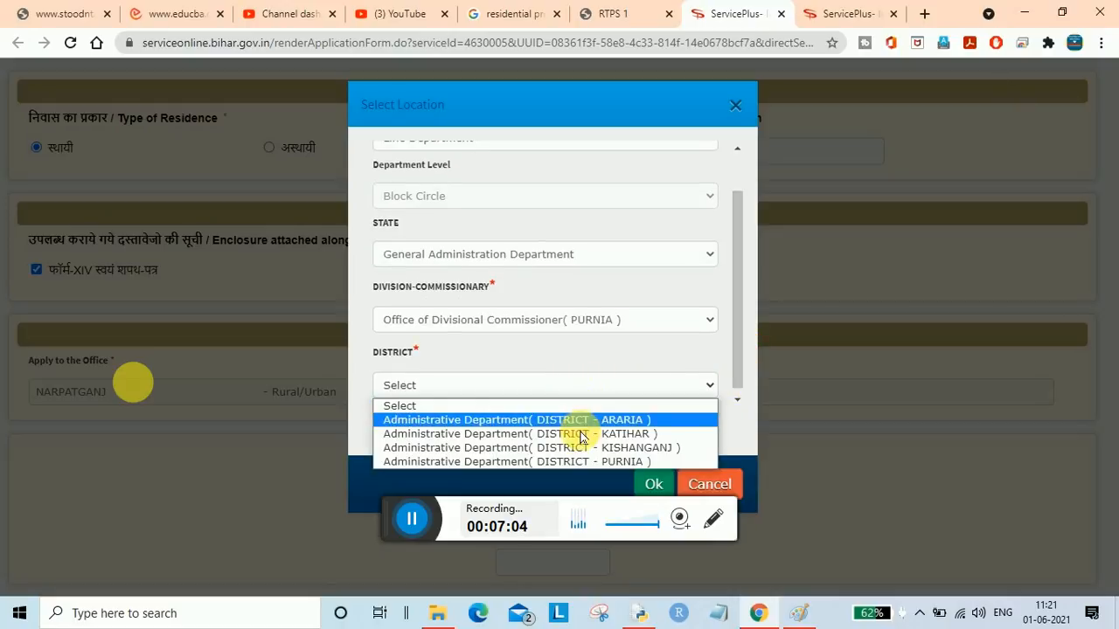
click(583, 419)
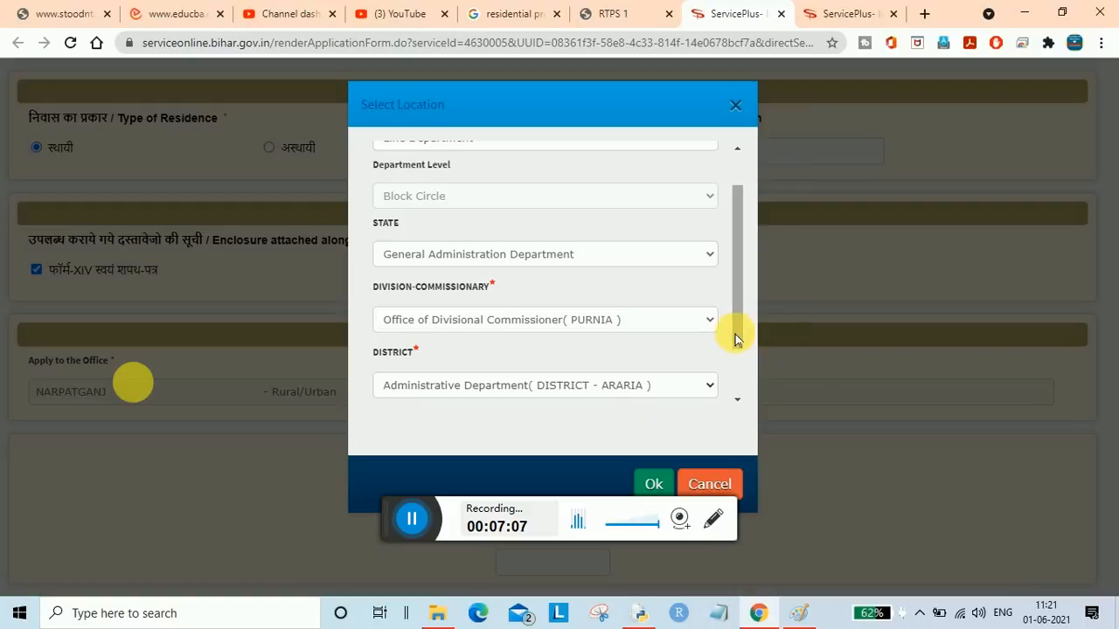
scroll(740, 375, down, 1)
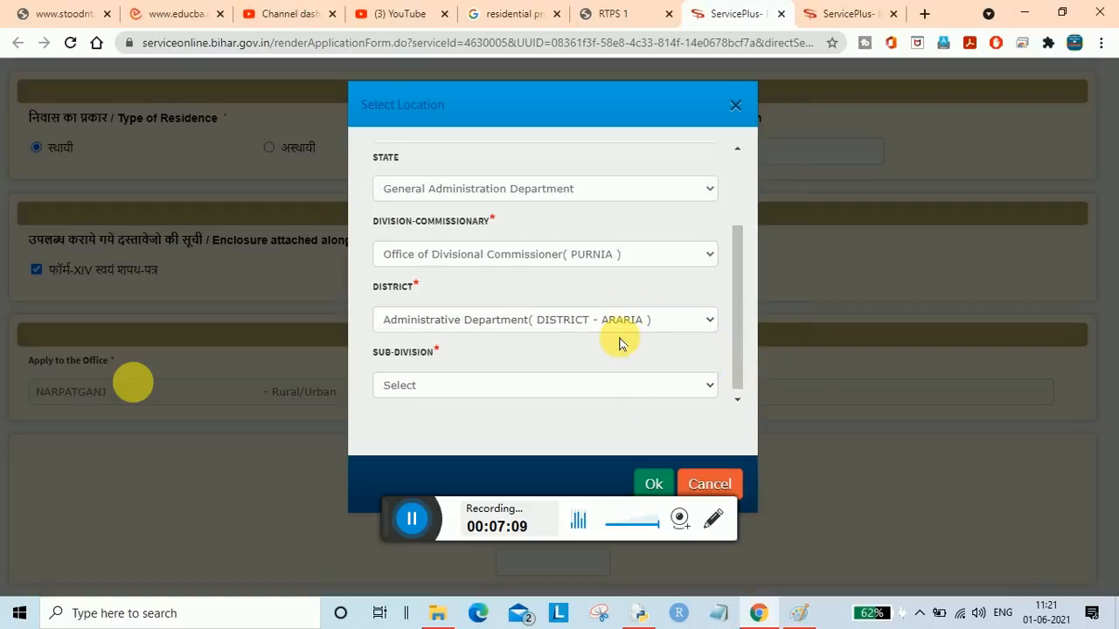
click(616, 384)
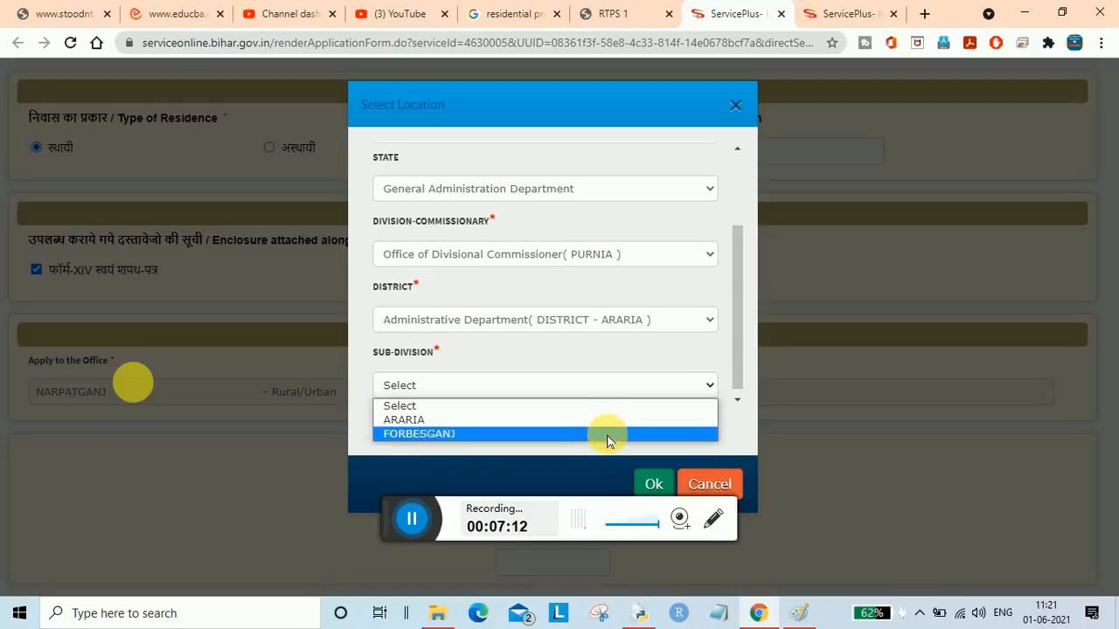
click(752, 364)
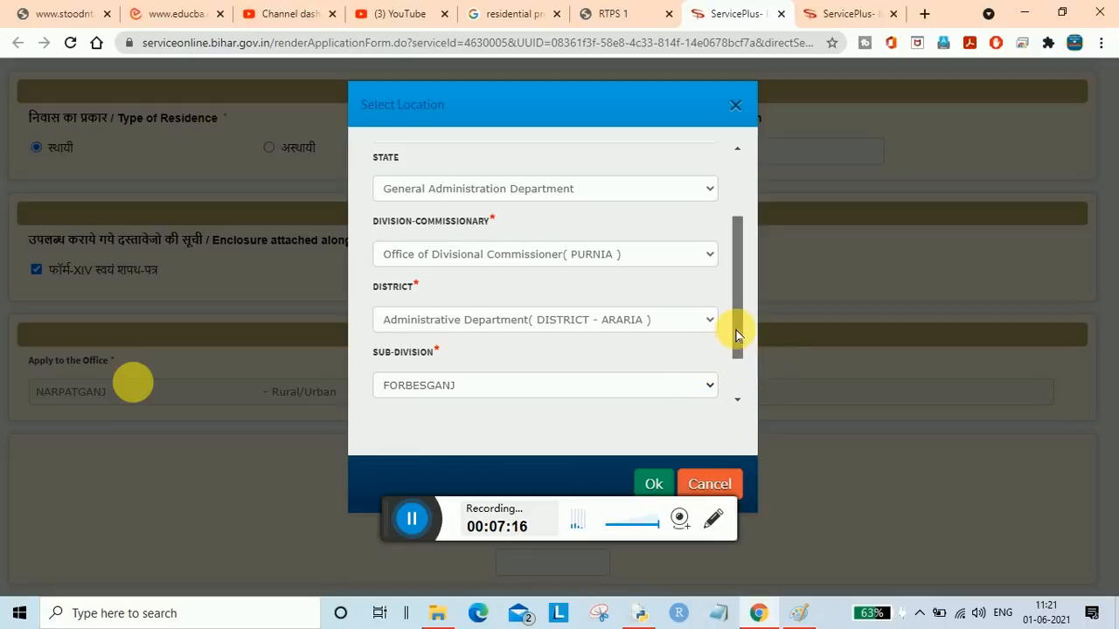
drag(737, 335, 737, 379)
click(675, 379)
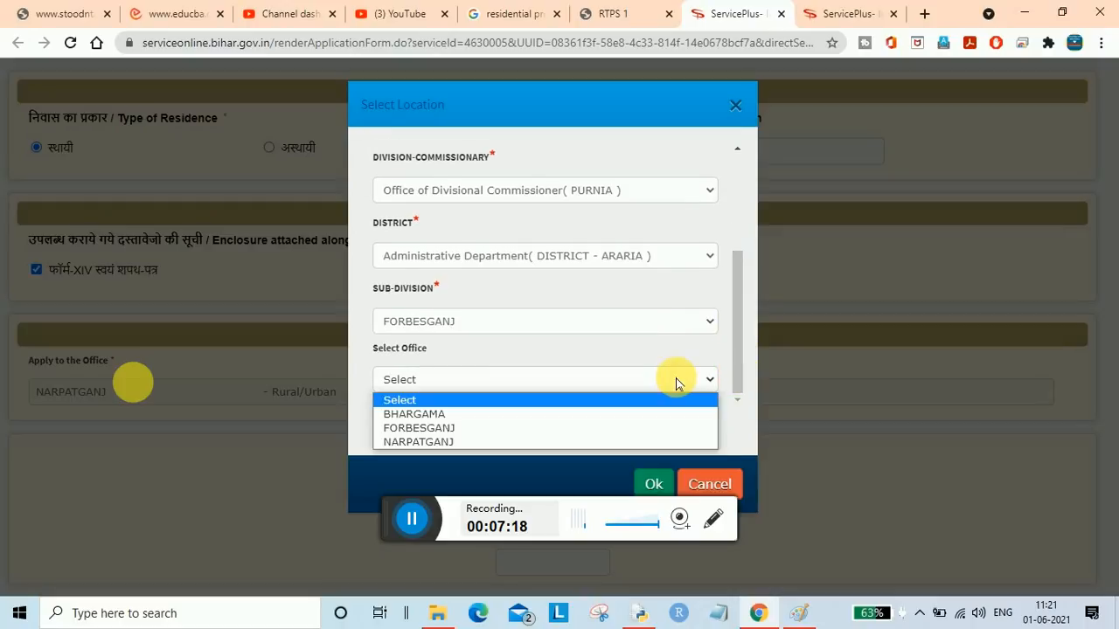
click(638, 439)
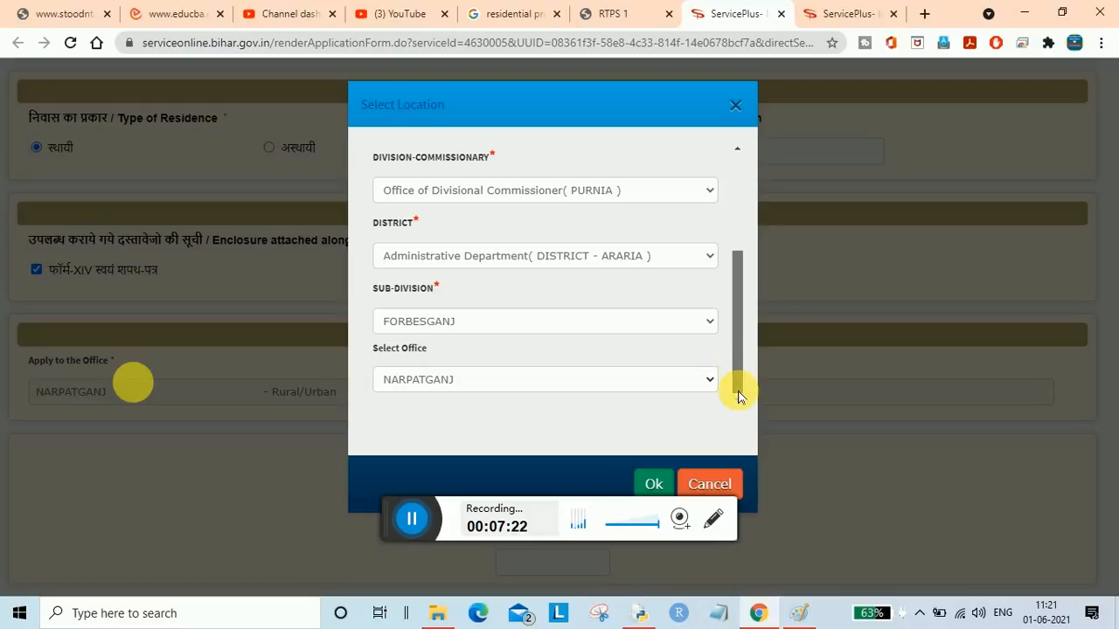
click(654, 484)
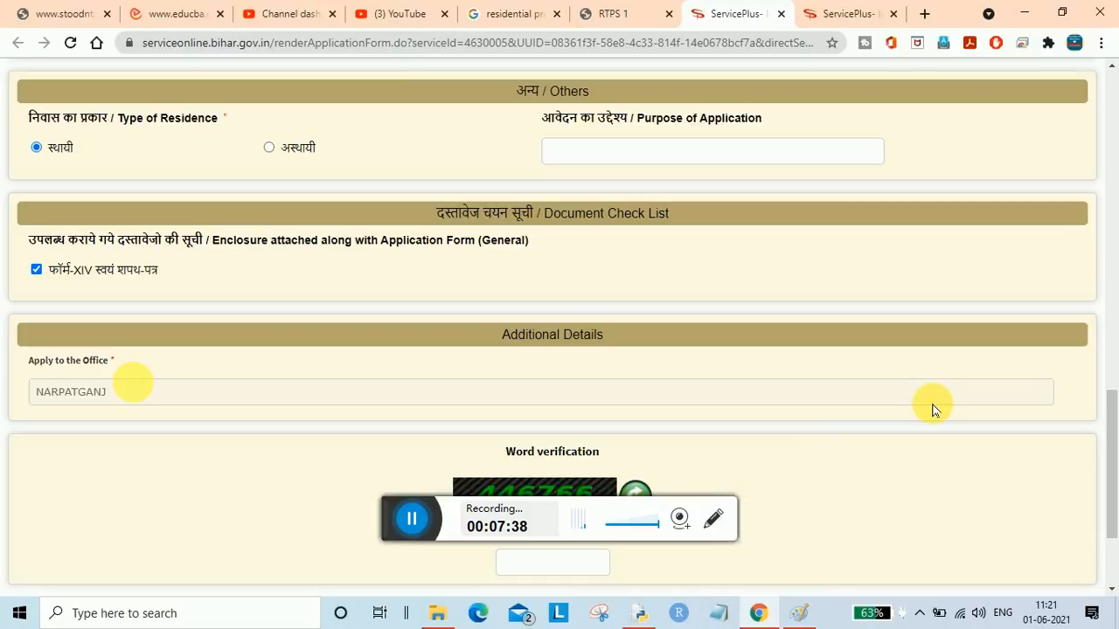
drag(1113, 396, 1114, 427)
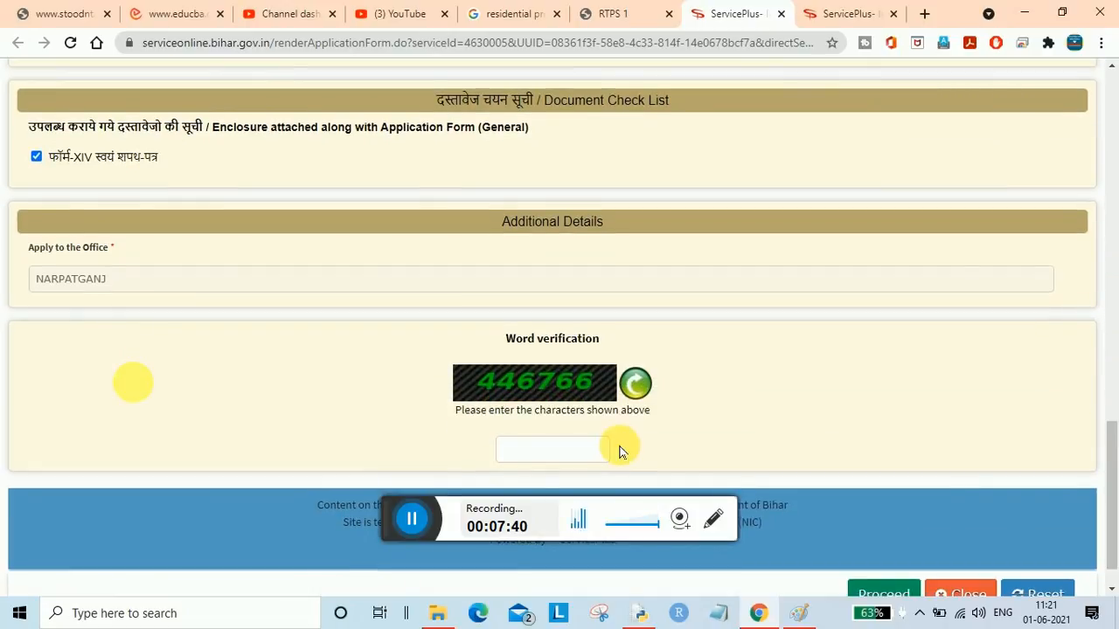
click(569, 451)
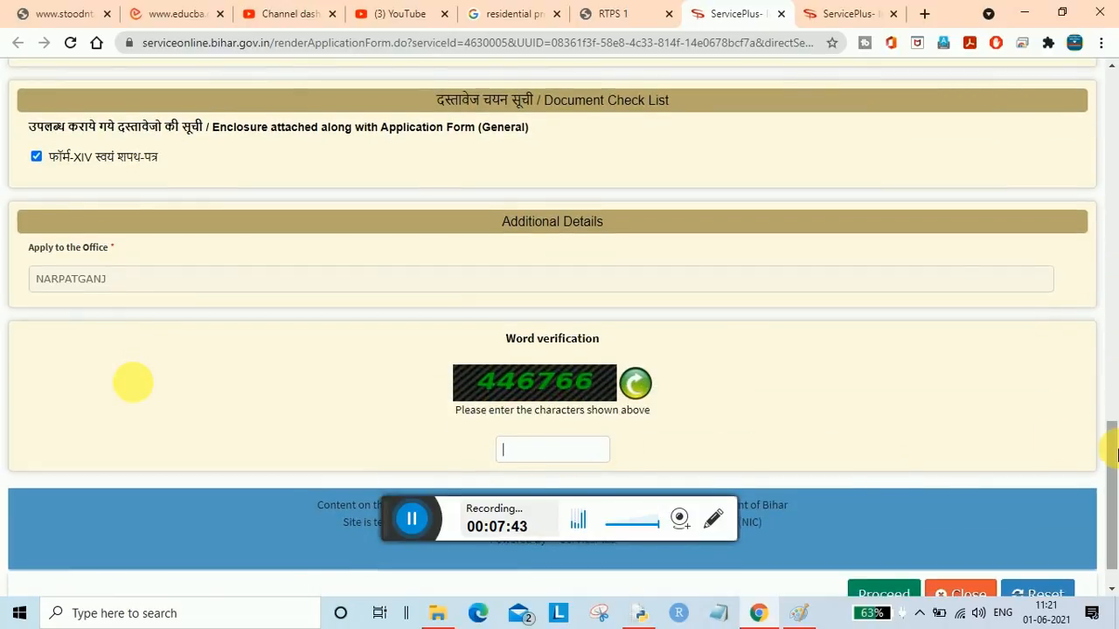
drag(1114, 453, 1113, 466)
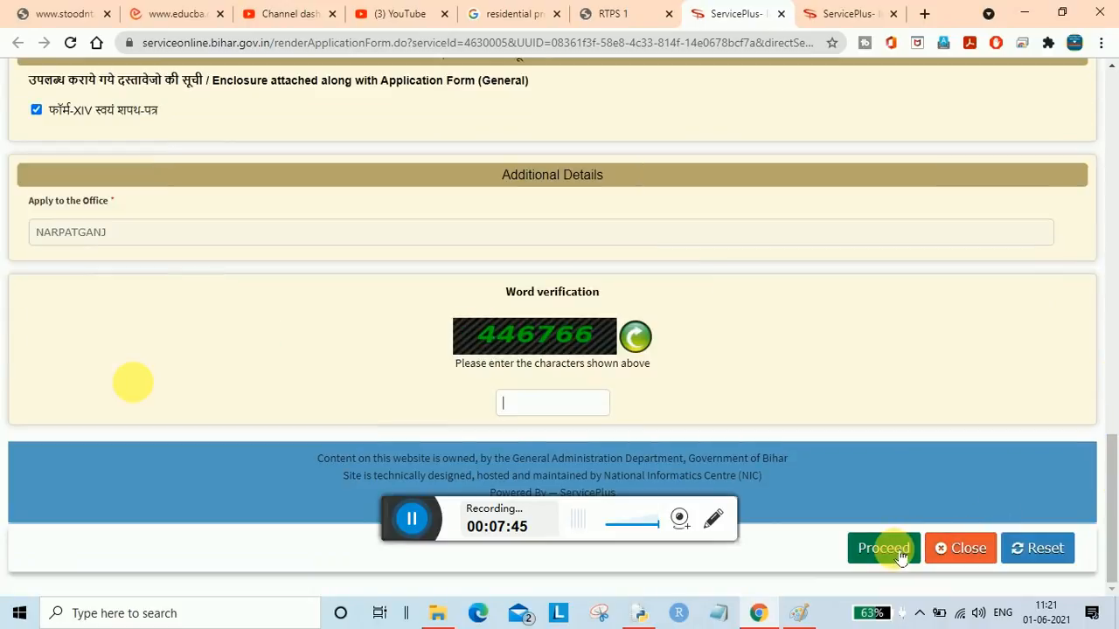
drag(1112, 282, 1110, 189)
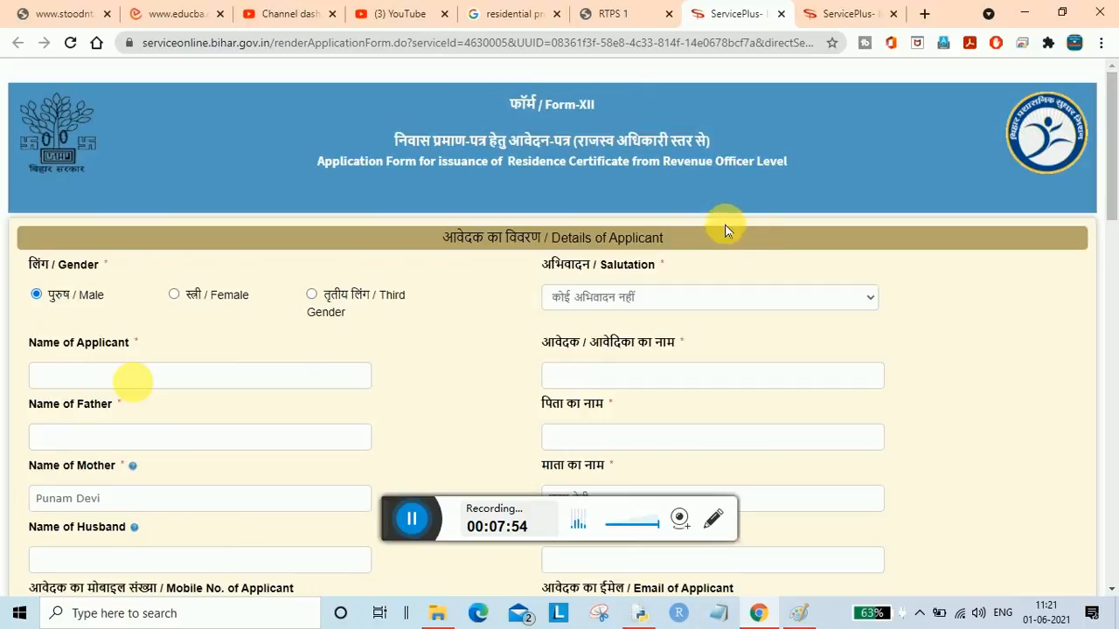
Type the applicant's full name into the Name of Applicant field.
click(278, 367)
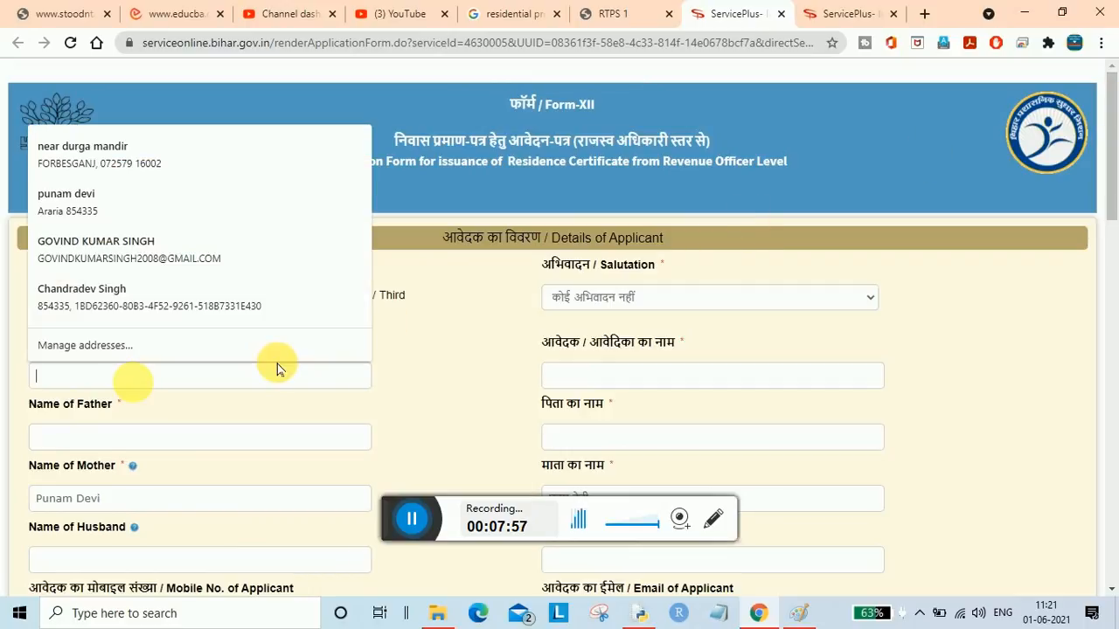
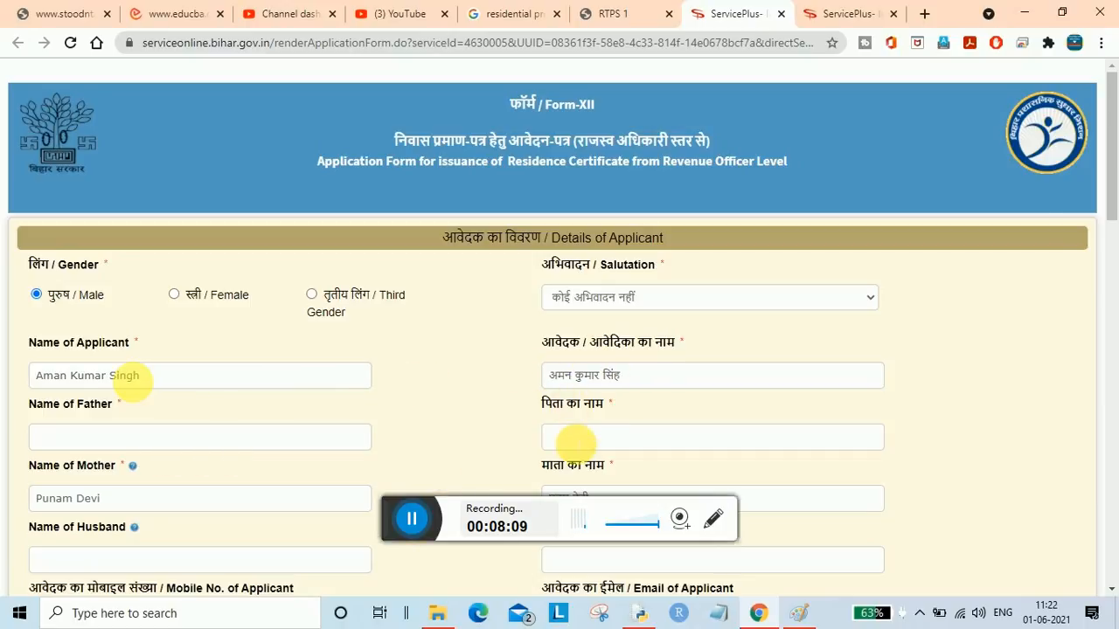
drag(1112, 197, 1112, 337)
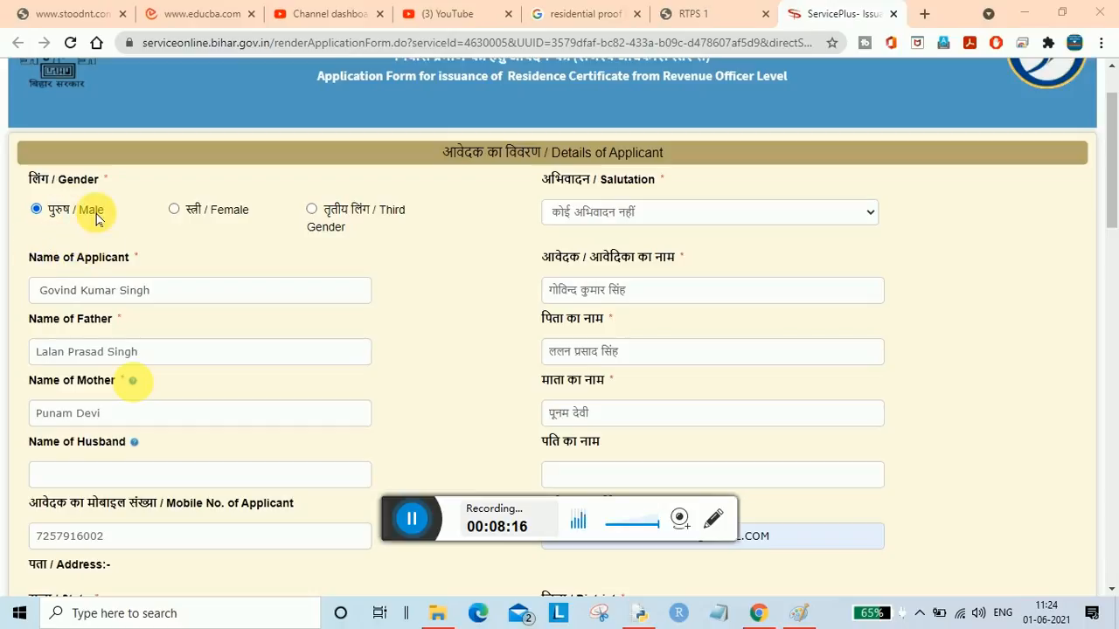
Proceed with the filled application after the captcha and acknowledge the site's two checking-reminder alerts.
drag(1108, 160, 1116, 515)
click(887, 560)
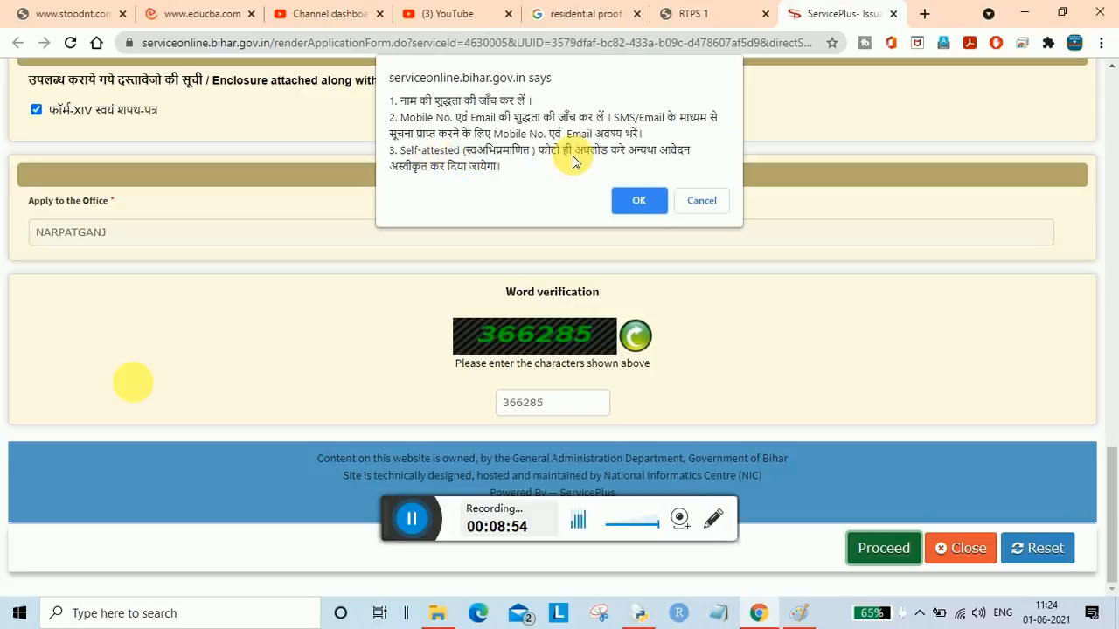
click(641, 195)
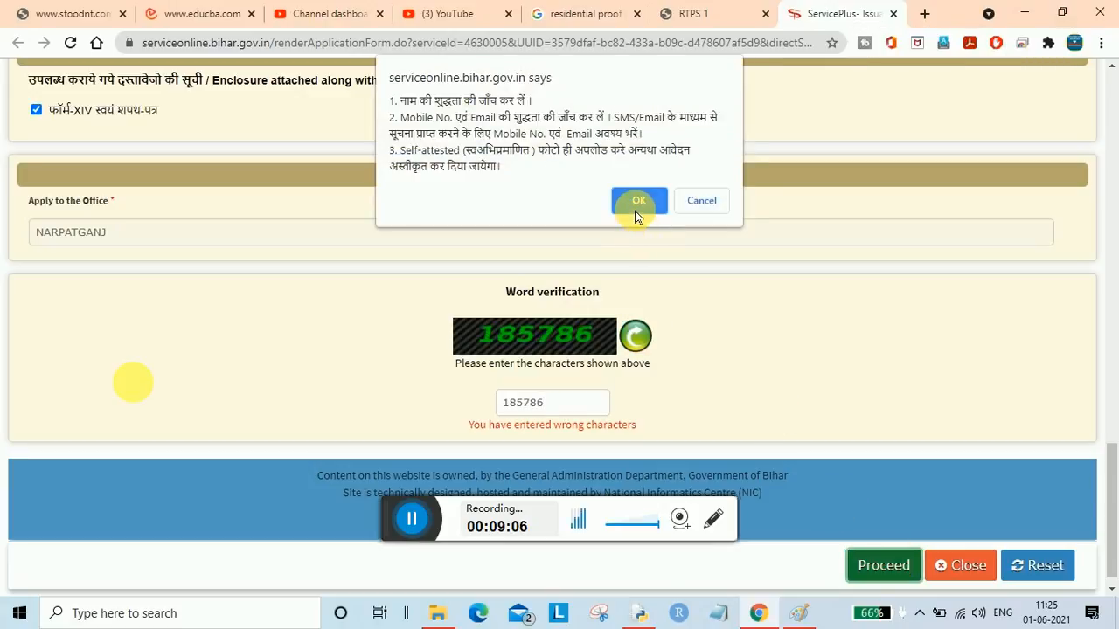
click(638, 203)
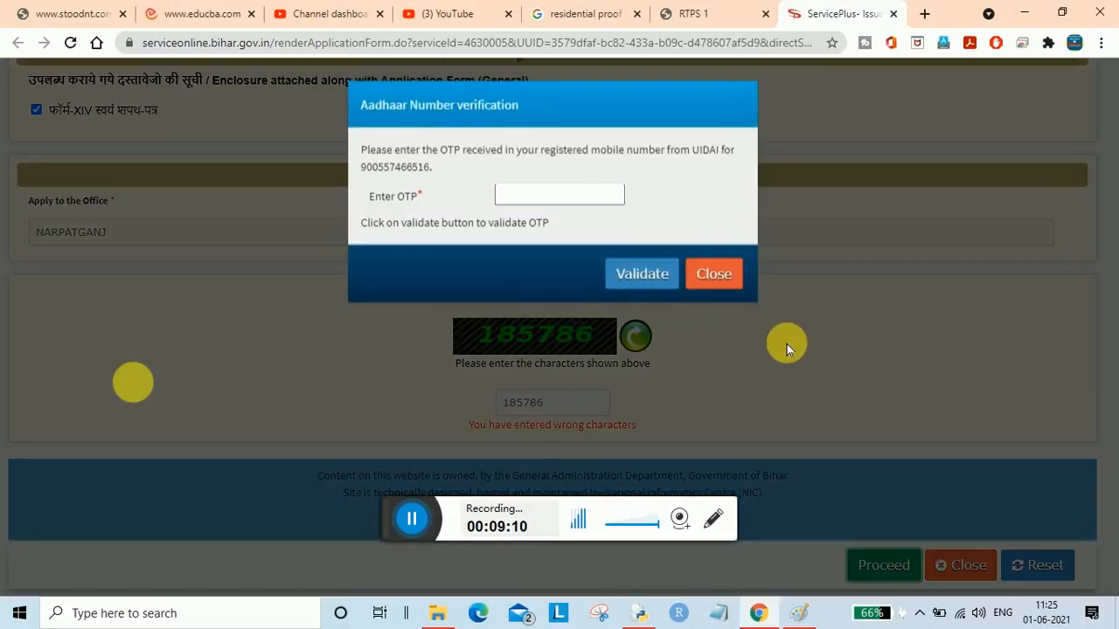
Enter the Aadhaar OTP, validate it, and dismiss the Aadhaar Verified confirmation.
click(577, 200)
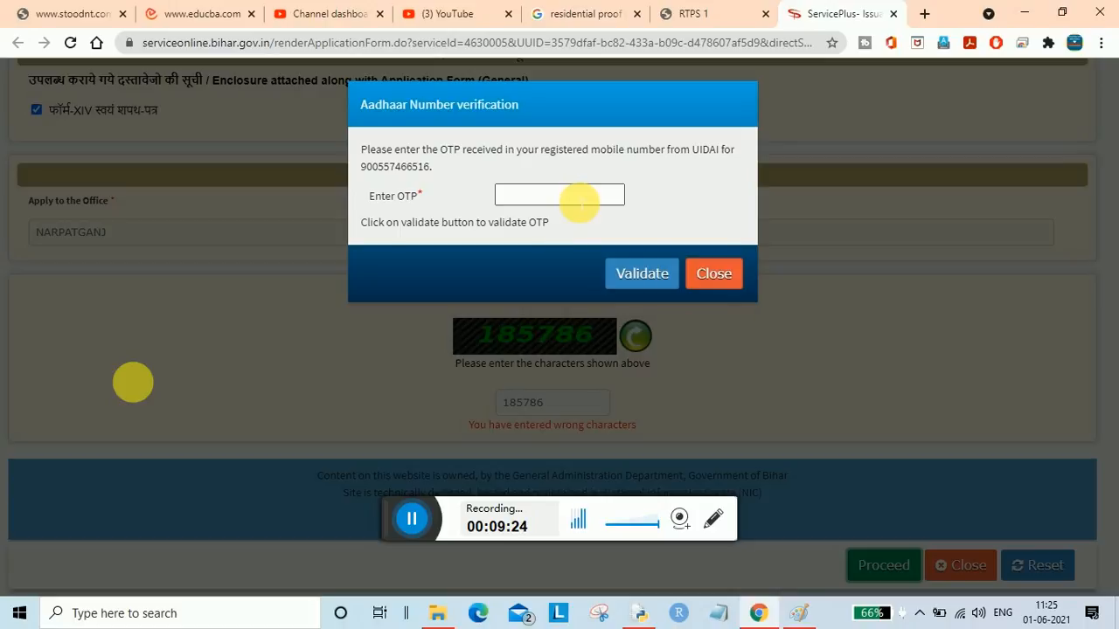
click(579, 204)
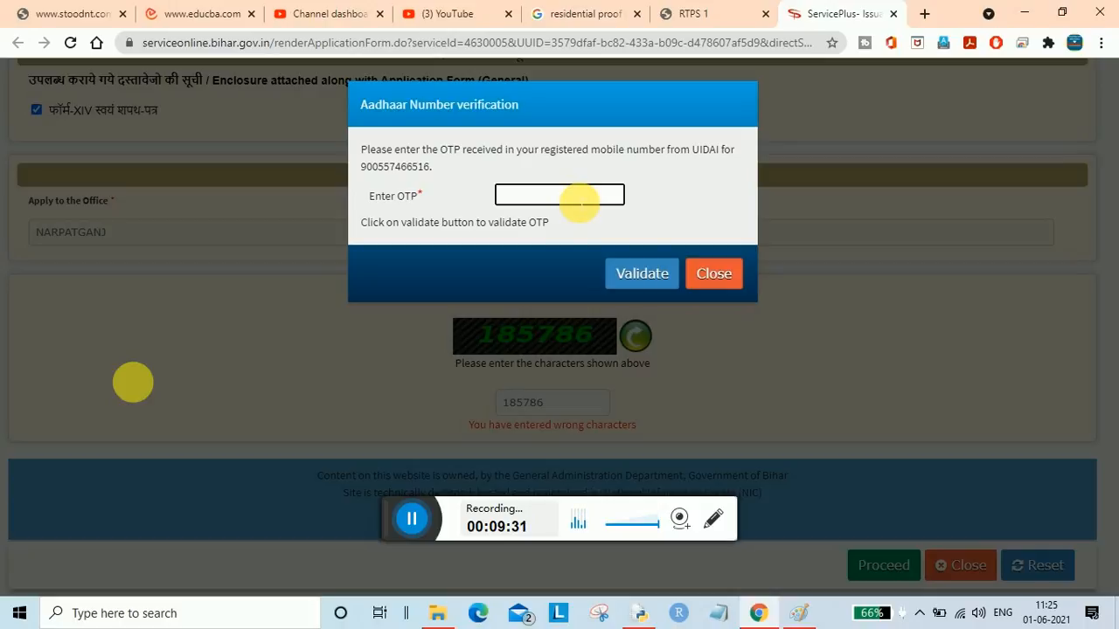
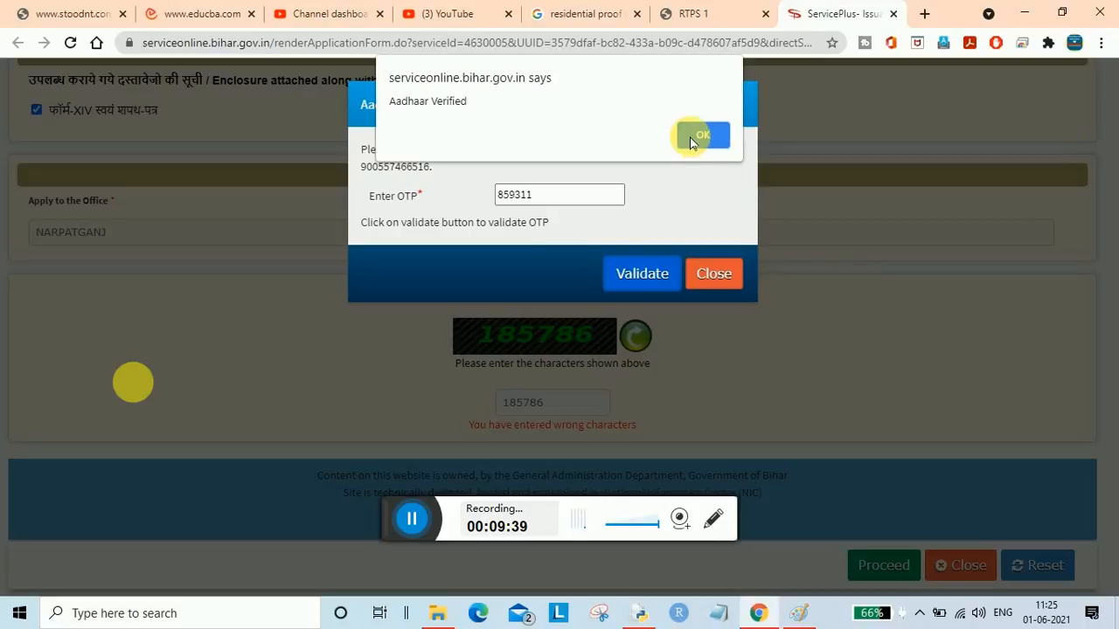
click(697, 138)
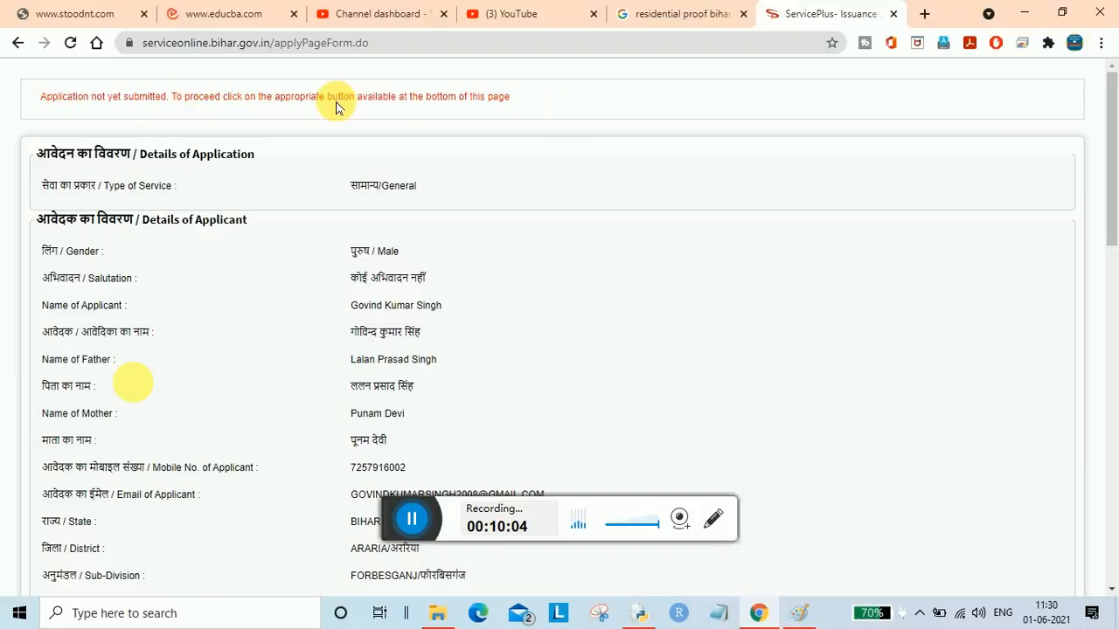
Review the draft Residence Certificate application preview to the bottom and submit it.
drag(1115, 144, 1115, 214)
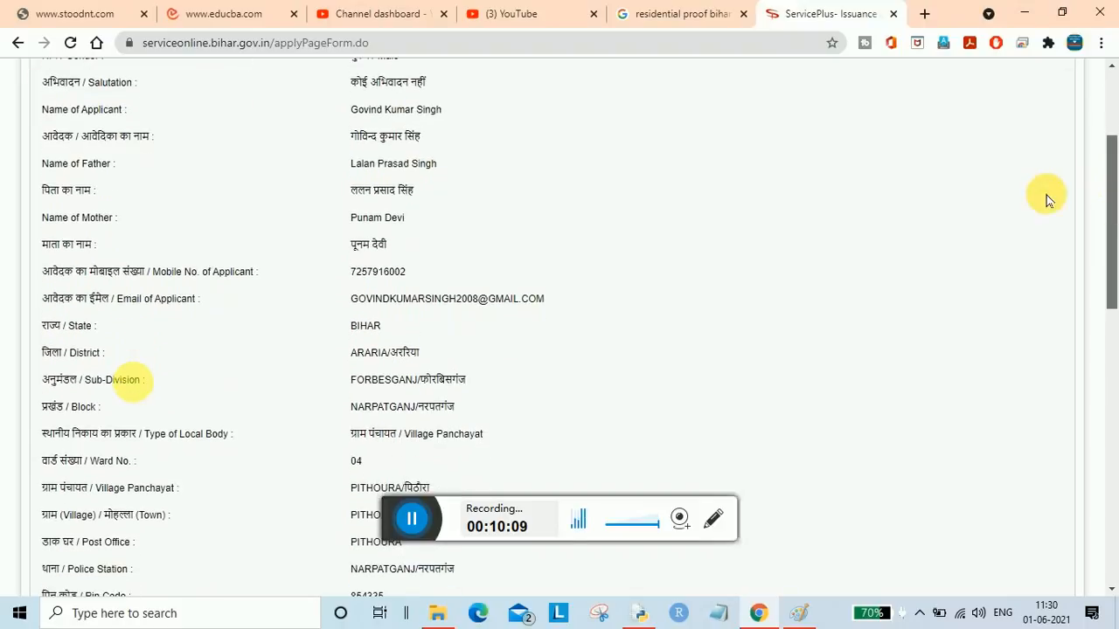
drag(1114, 252, 1110, 430)
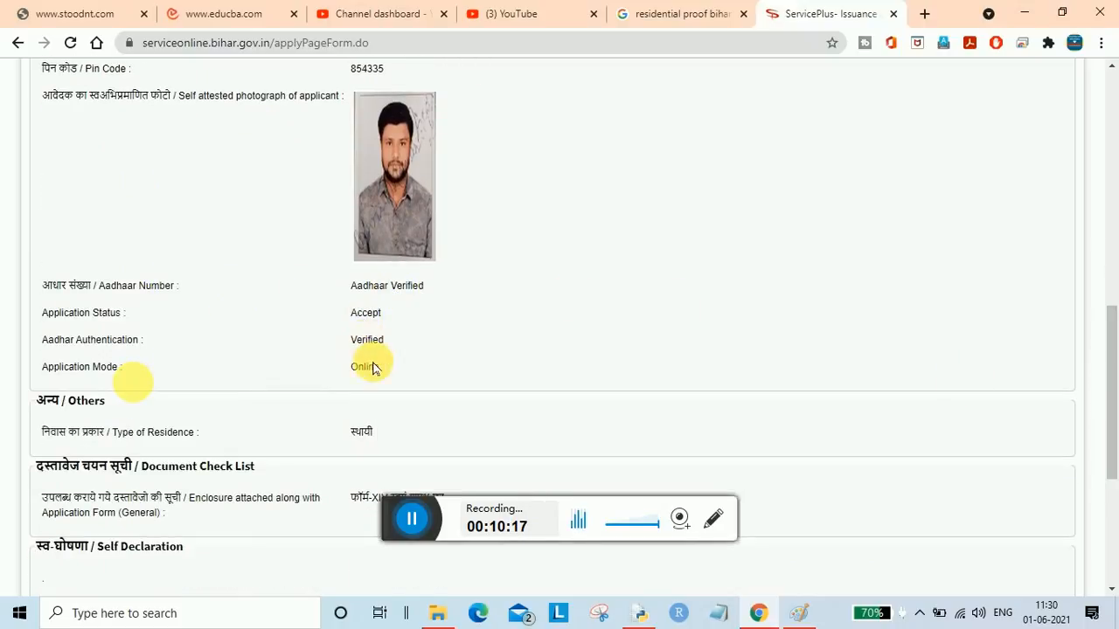
drag(1116, 422, 1115, 547)
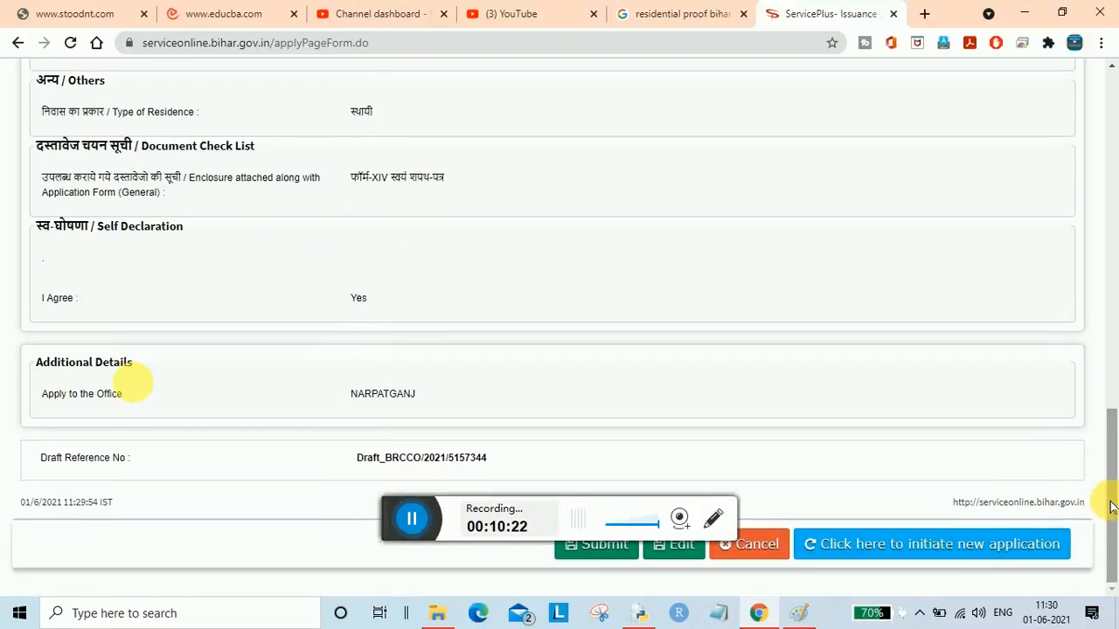
drag(1113, 503, 1115, 494)
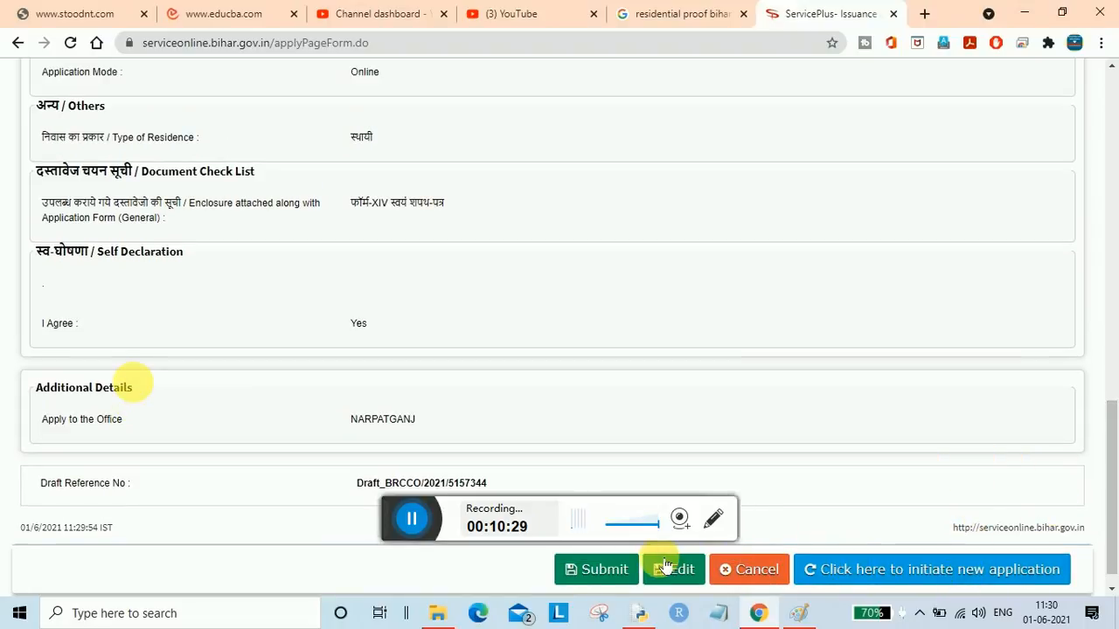
click(600, 572)
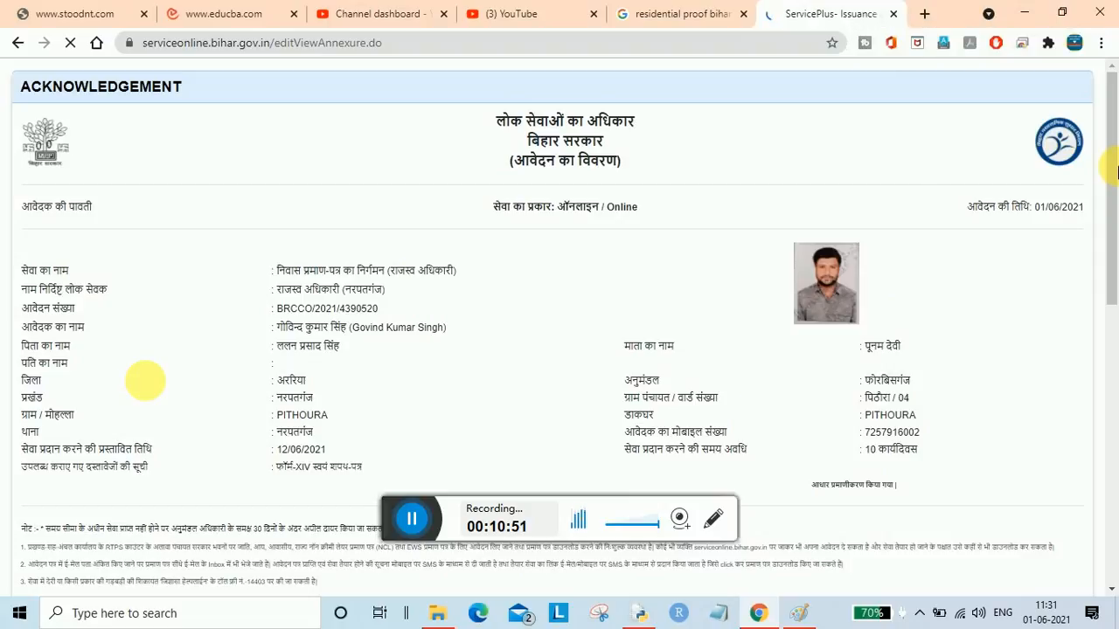
Export the acknowledgement receipt to PDF.
scroll(1114, 219, down, 1)
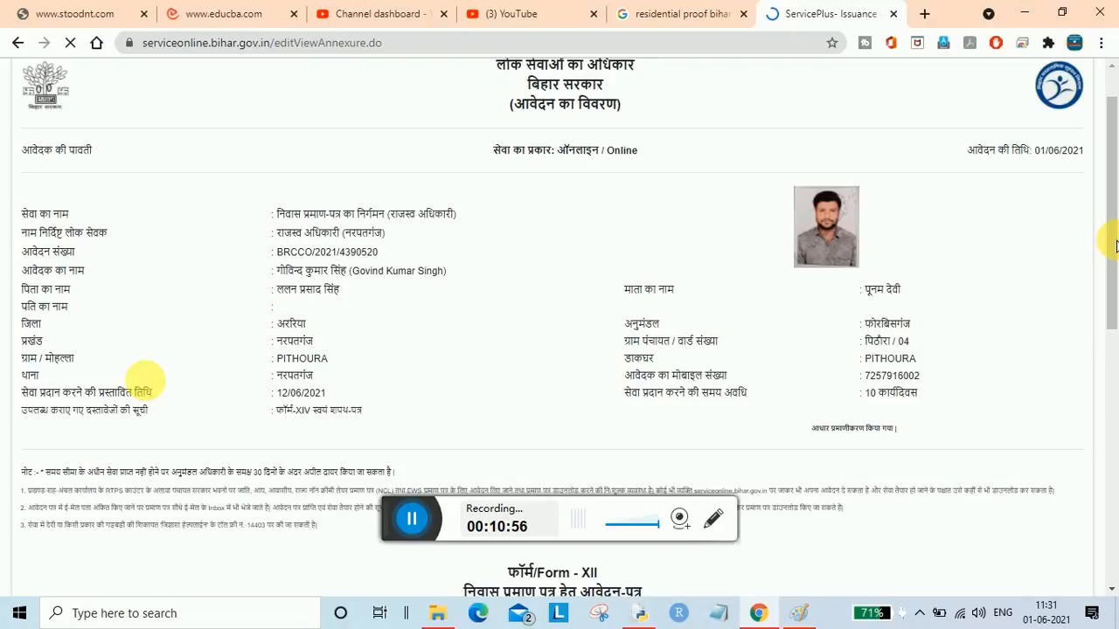
drag(1114, 246, 1114, 267)
drag(1115, 312, 1114, 314)
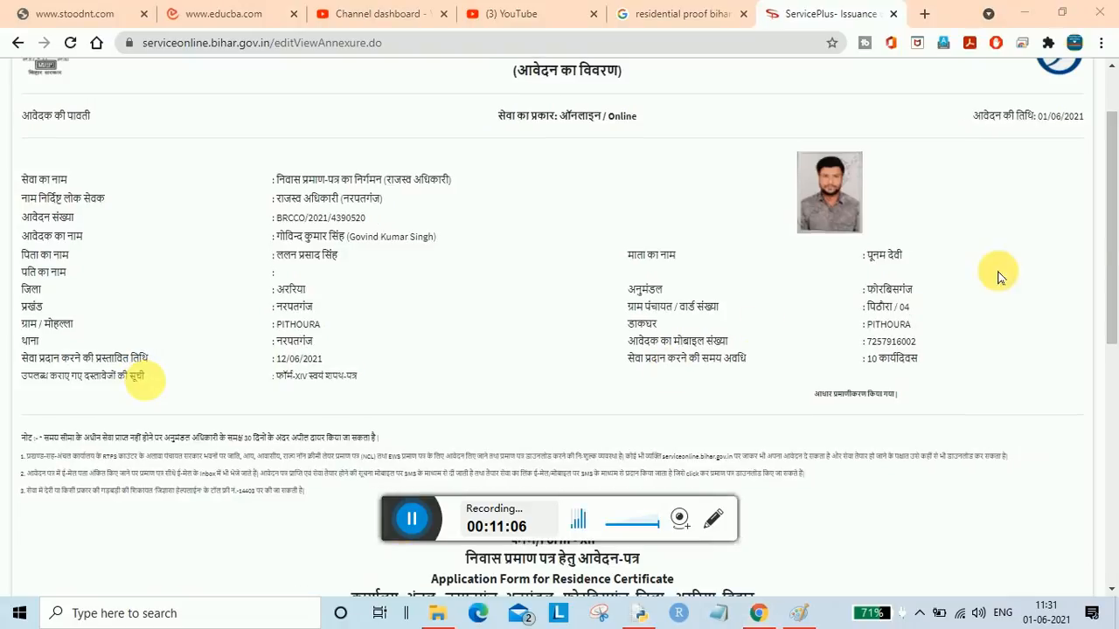
drag(1115, 142, 1111, 404)
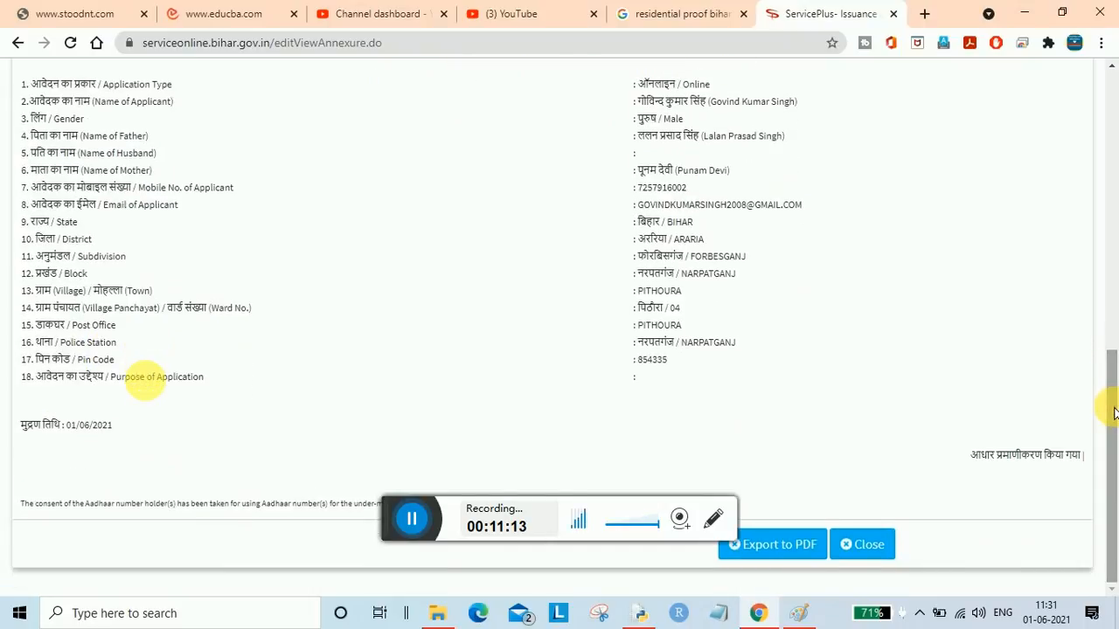
click(774, 558)
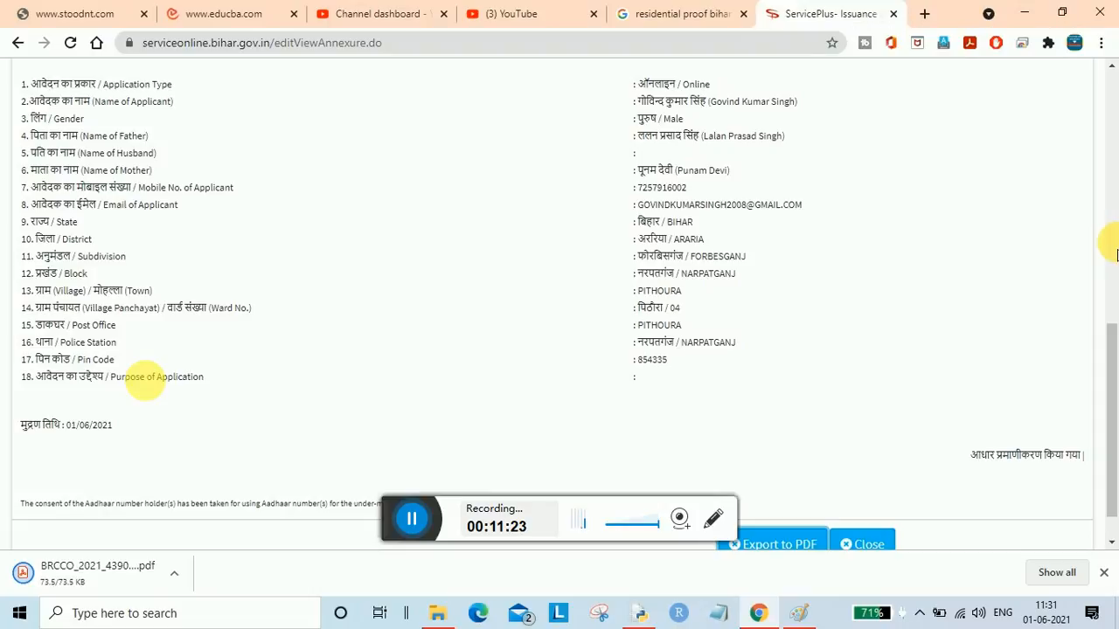
Copy the application number from the top of the acknowledgement and return to the Google results.
scroll(1106, 243, up, 10)
scroll(1115, 166, up, 1)
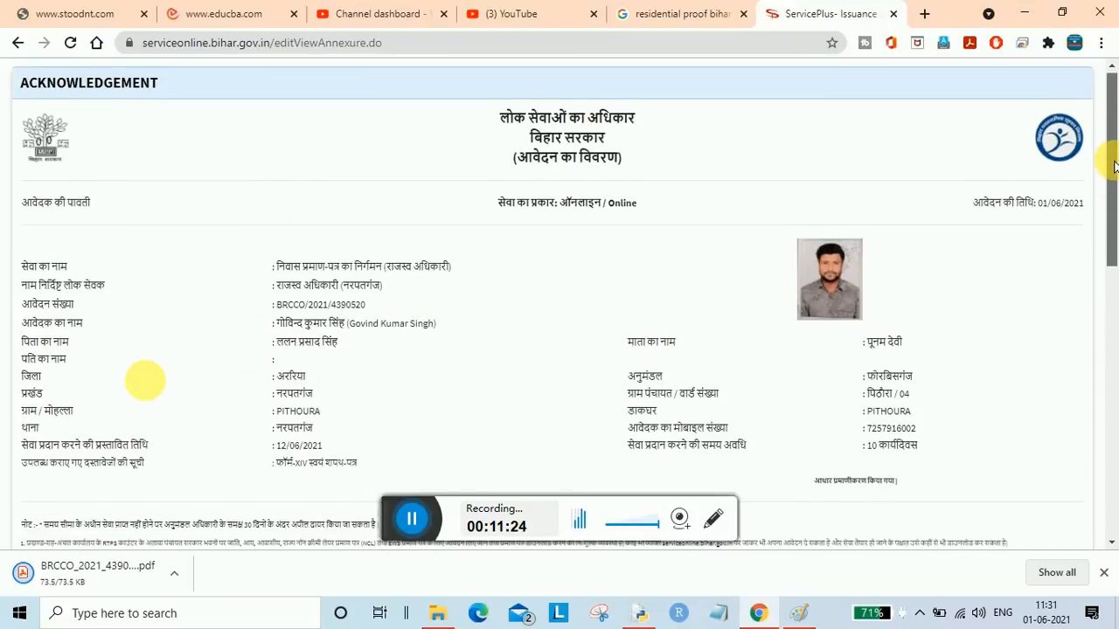
drag(1115, 164, 1116, 171)
drag(276, 284, 366, 285)
right_click(359, 286)
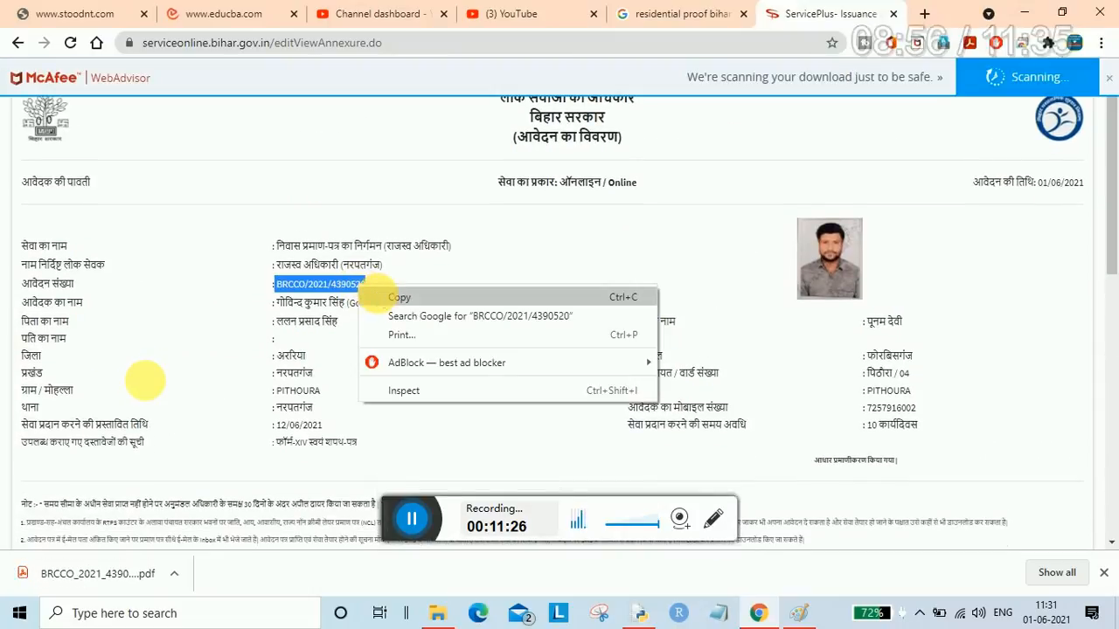
click(399, 297)
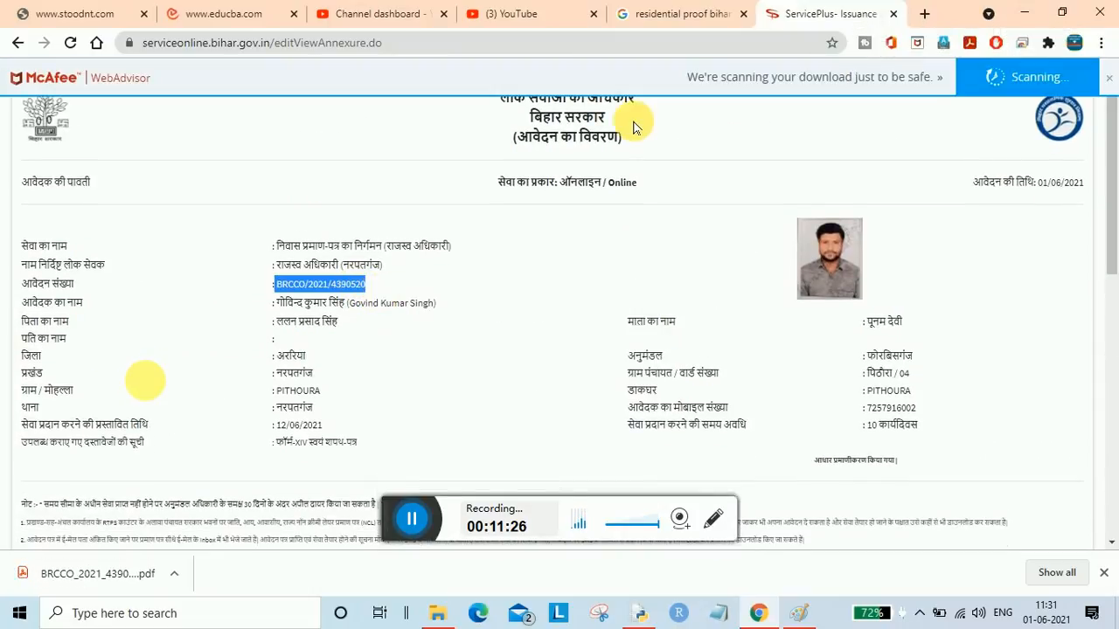
click(675, 11)
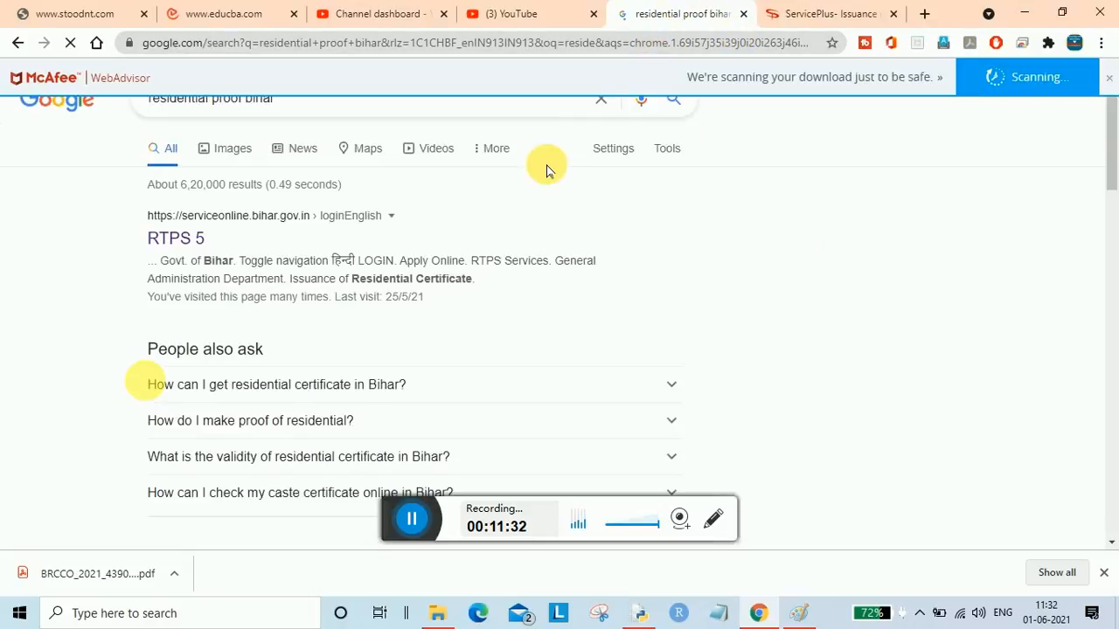
Open the RTPS portal home page from the results and refine the Google search with 'TRACK'.
click(185, 240)
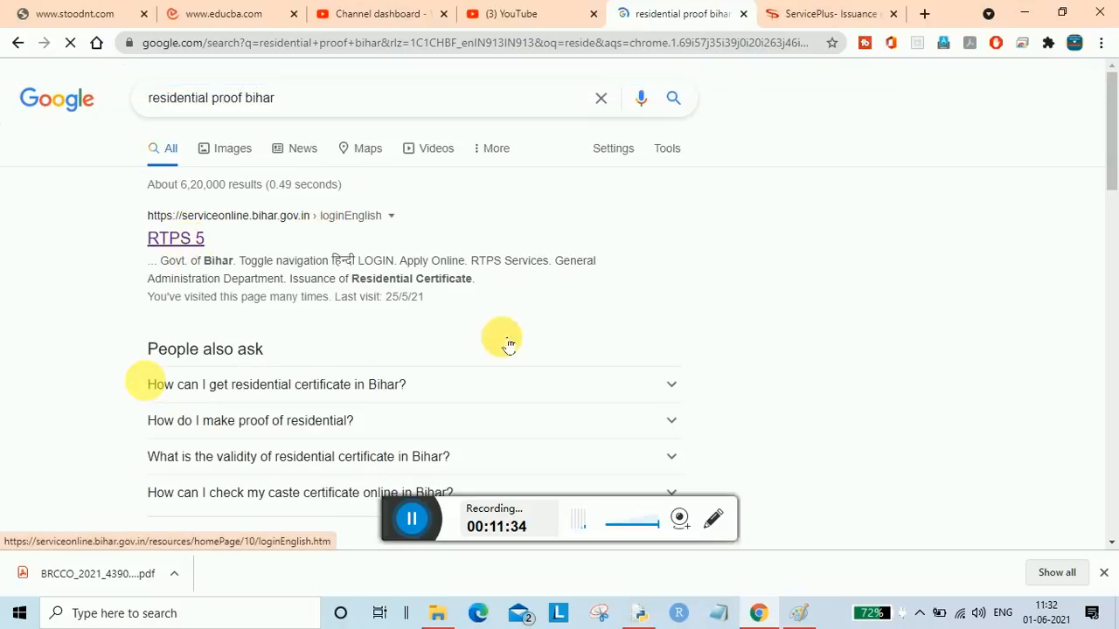
click(361, 106)
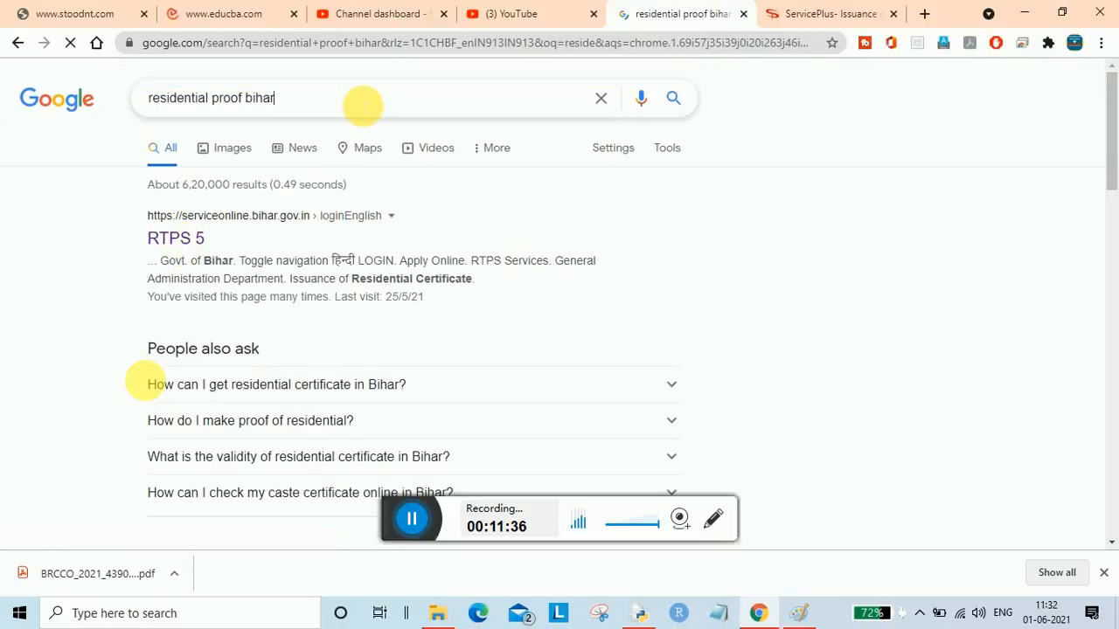
text(TRACK)
key(Return)
Review the acknowledgement's service date 12/06/2021, 10 working-day period and appeal notes.
key(ctrl+Tab)
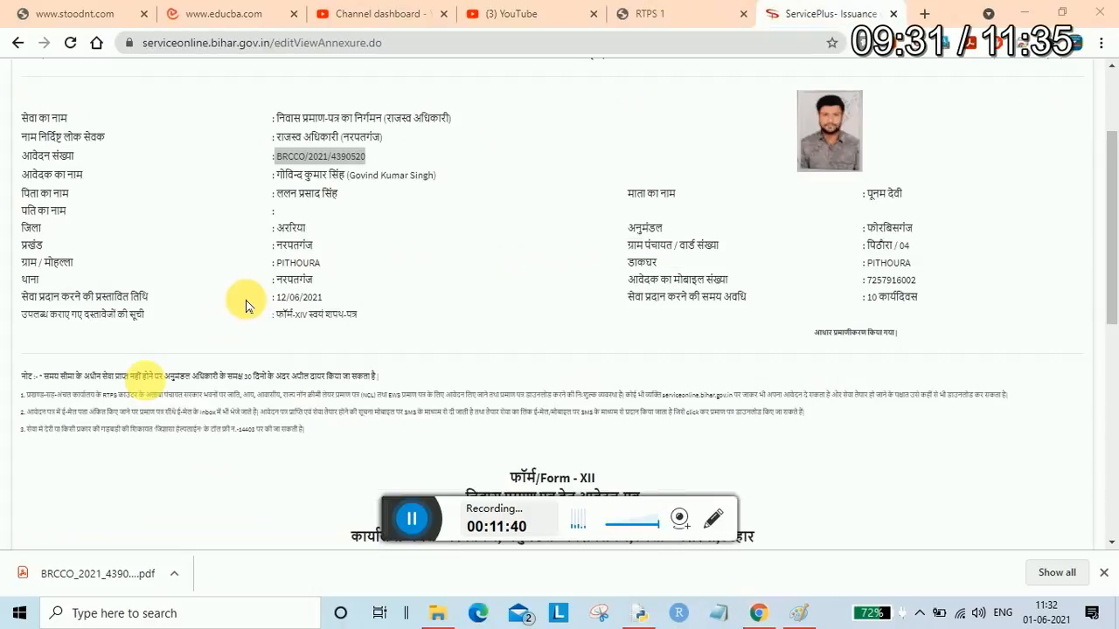
drag(273, 297, 399, 305)
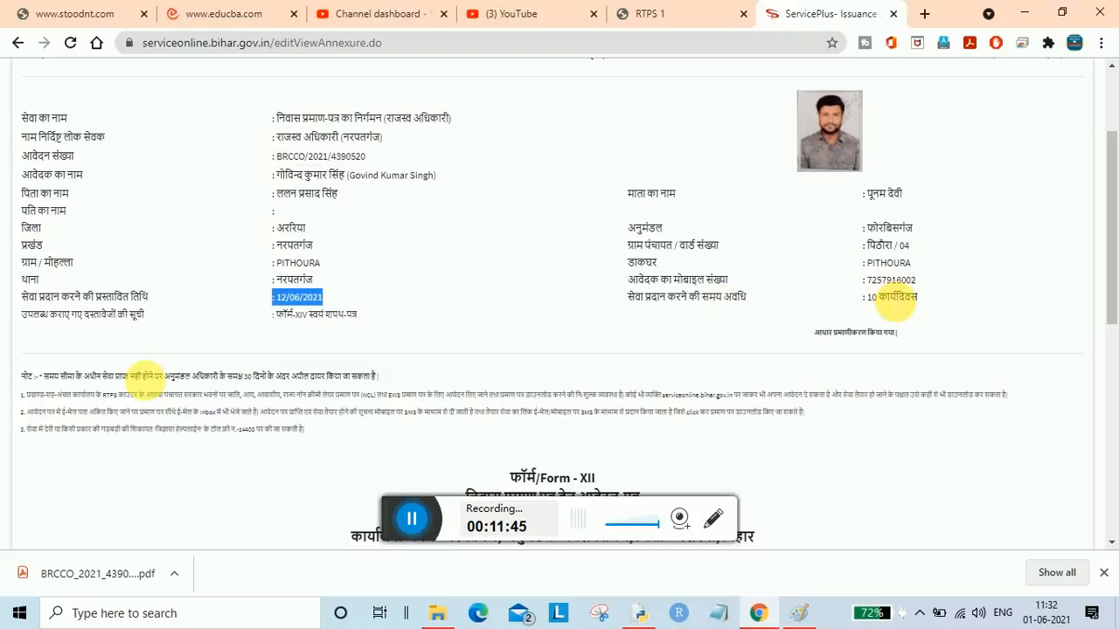
triple_click(896, 303)
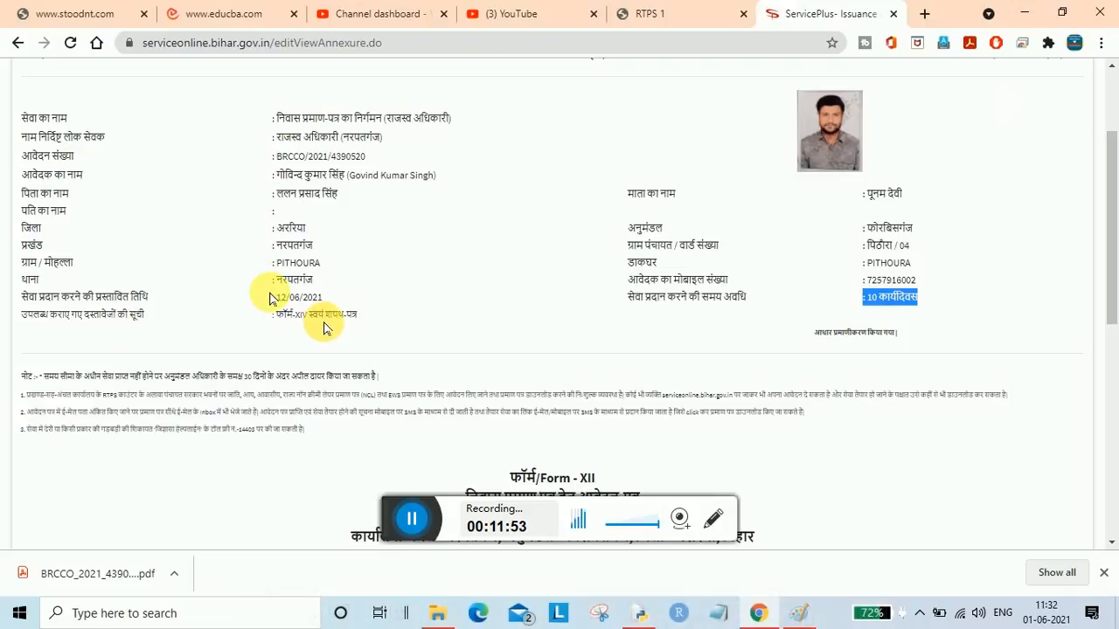
click(255, 312)
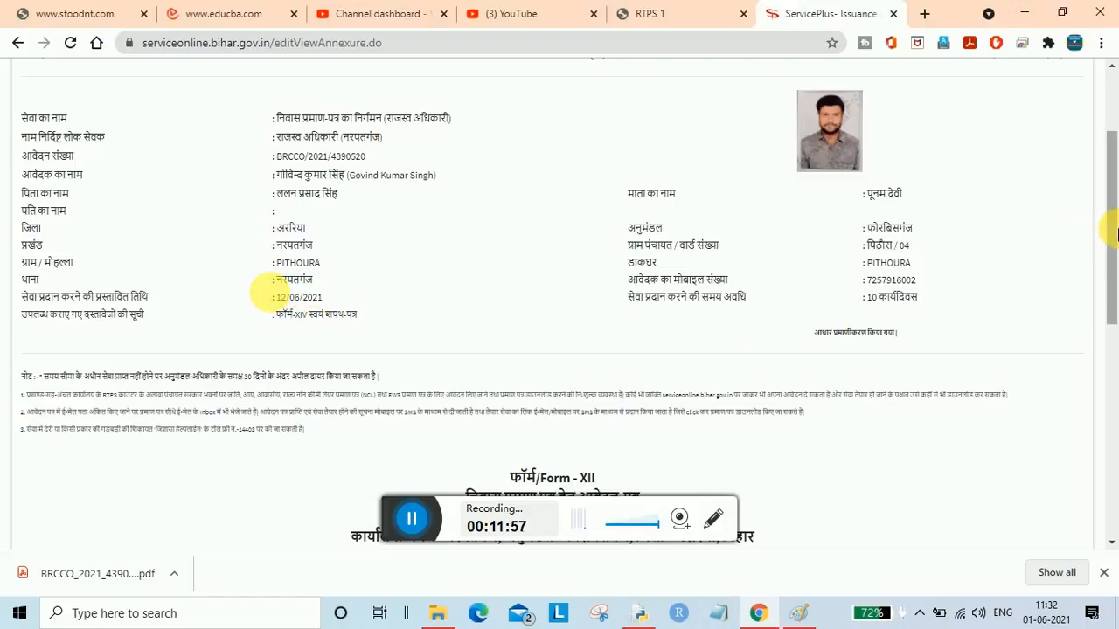
scroll(271, 293, down, 1)
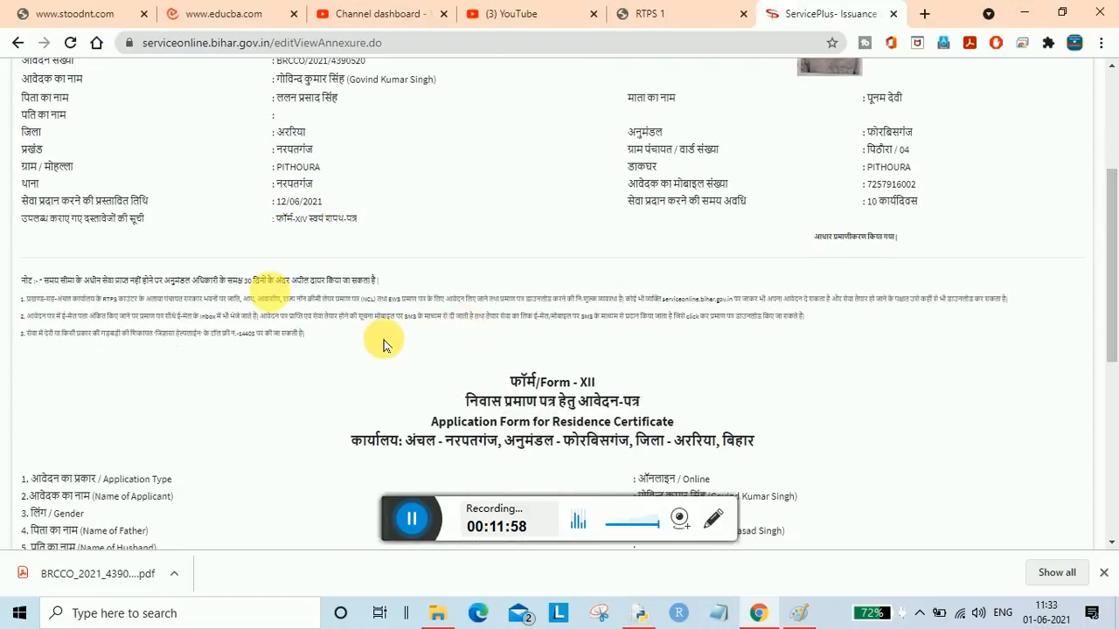
drag(377, 342, 205, 294)
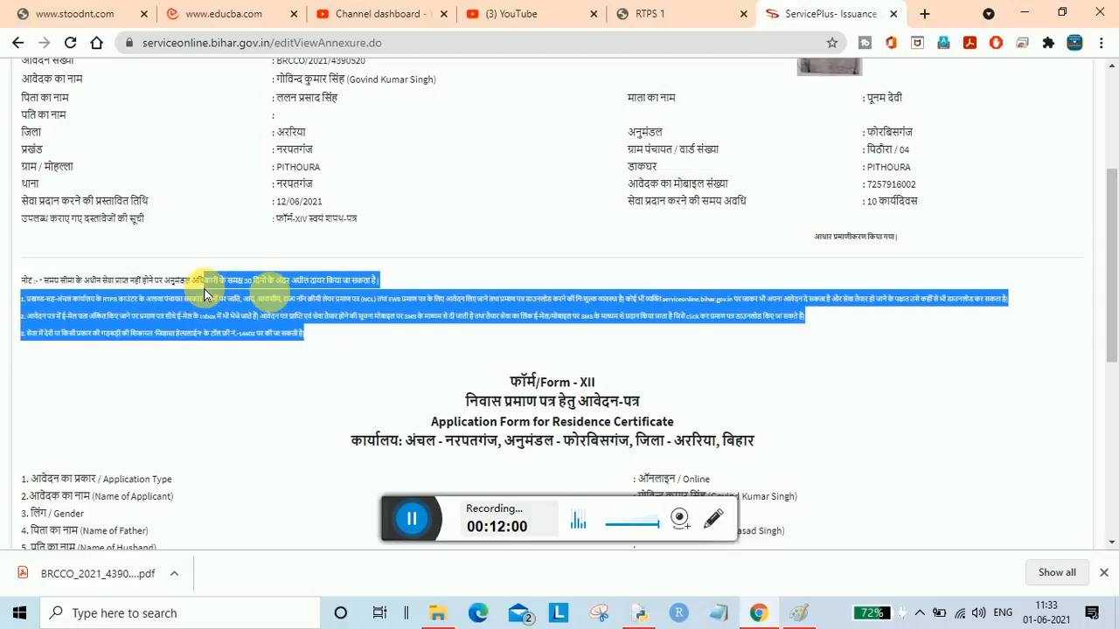
click(274, 397)
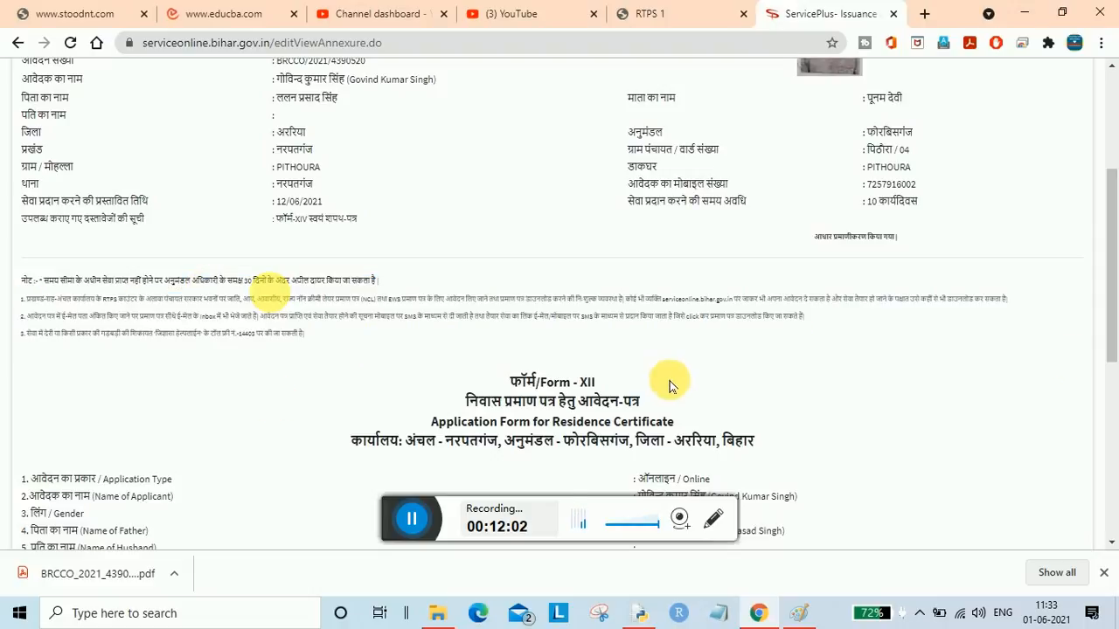
scroll(1112, 349, down, 2)
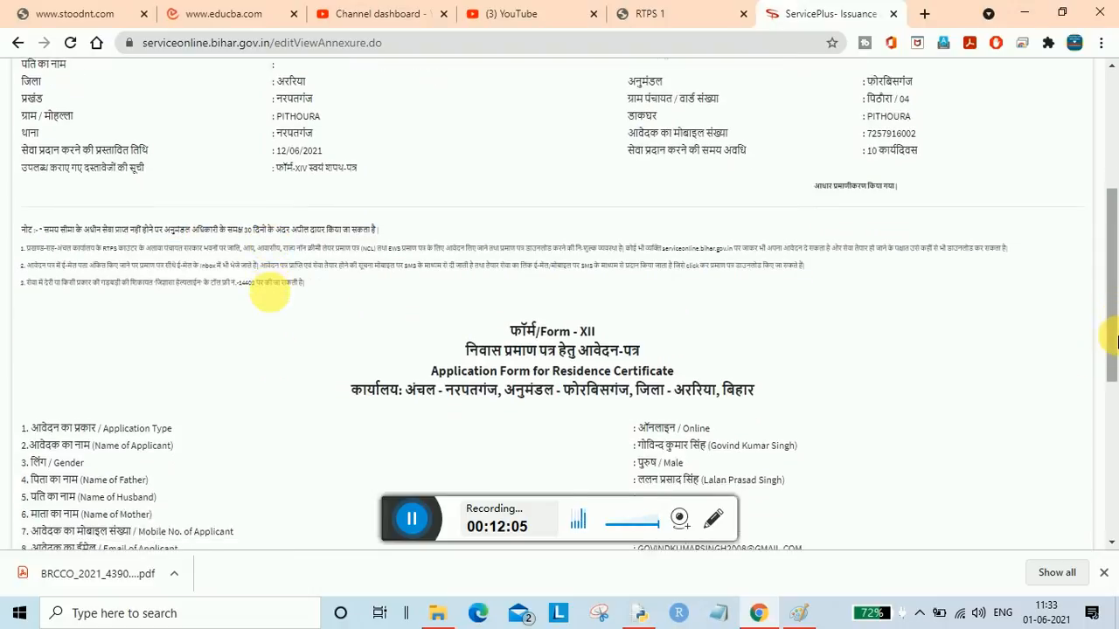
scroll(1112, 358, down, 1)
click(657, 13)
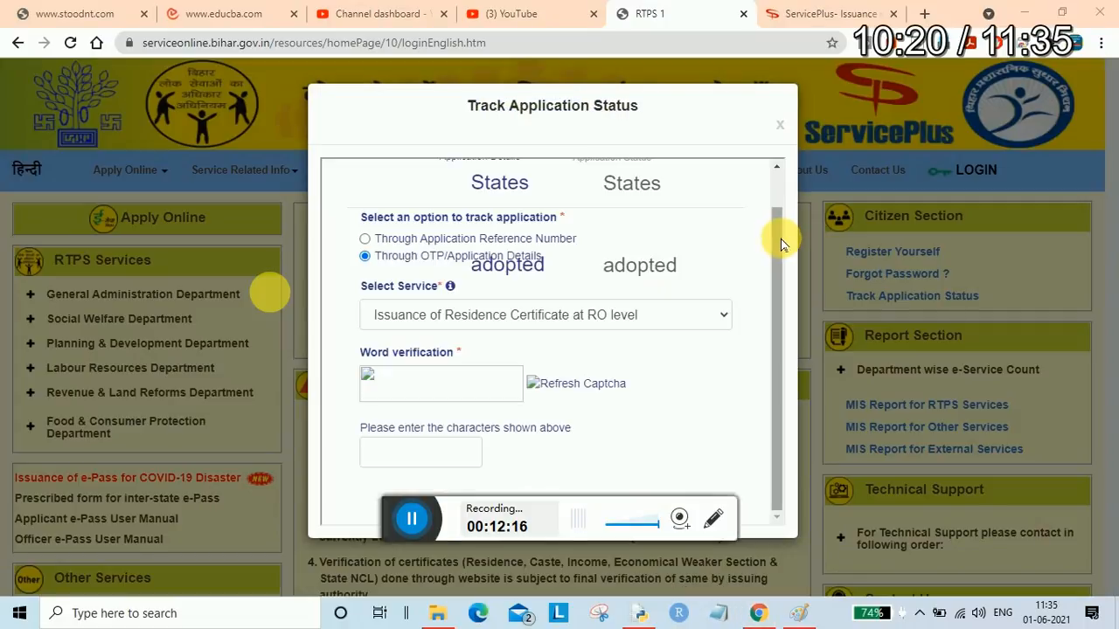
Look over the Track Application Status form and close it.
drag(779, 237, 779, 180)
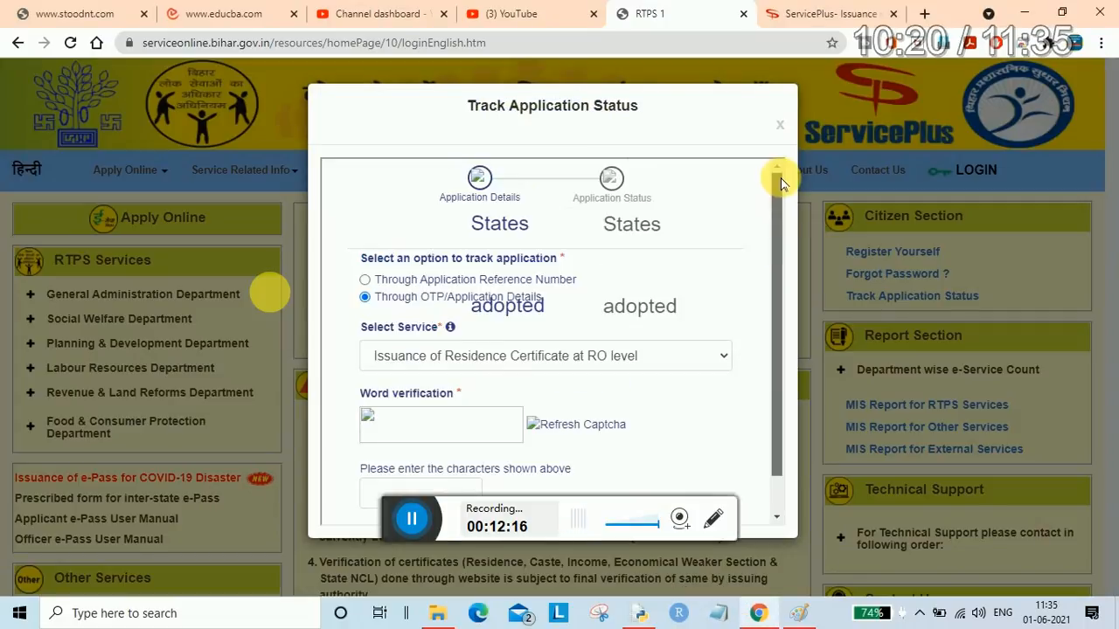
click(903, 306)
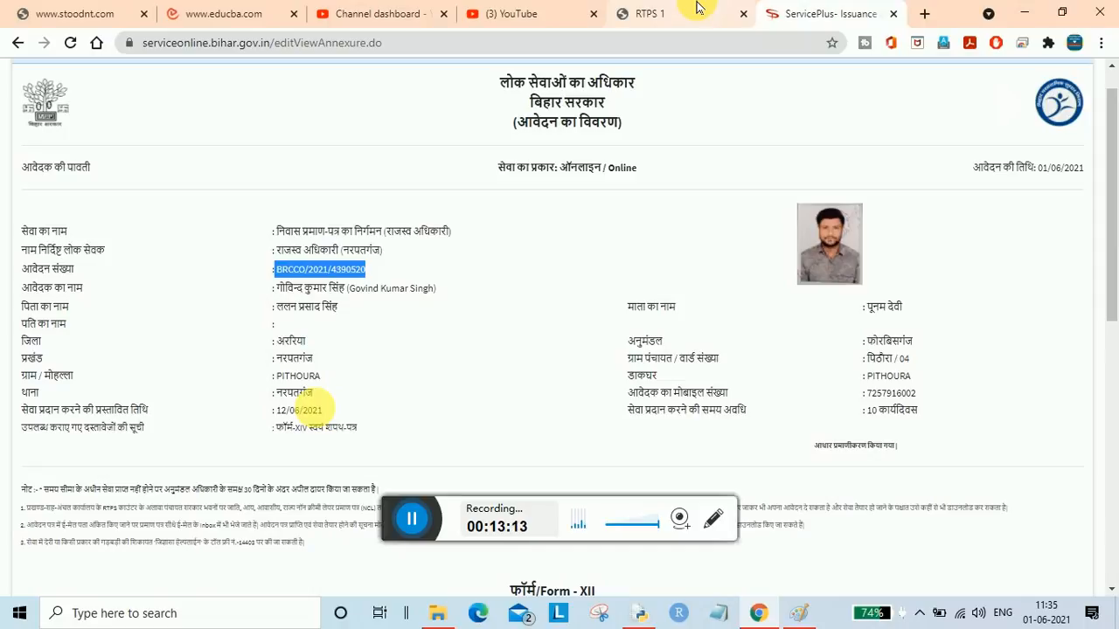
On the Track Application Status form, choose tracking Through Application Reference Number.
click(680, 8)
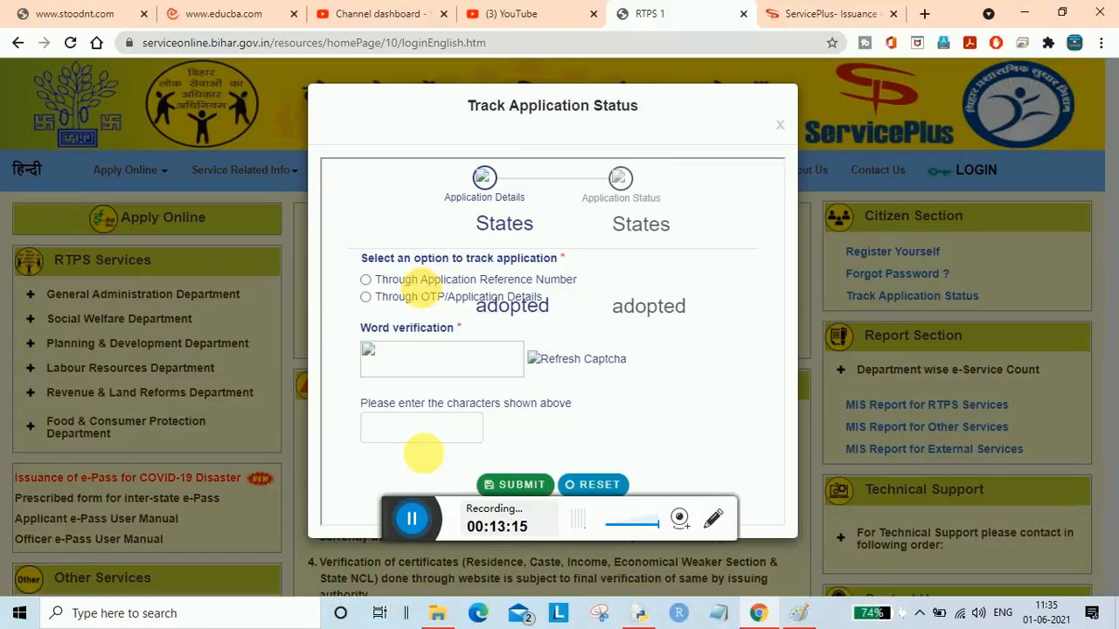
key(Right)
key(Right)
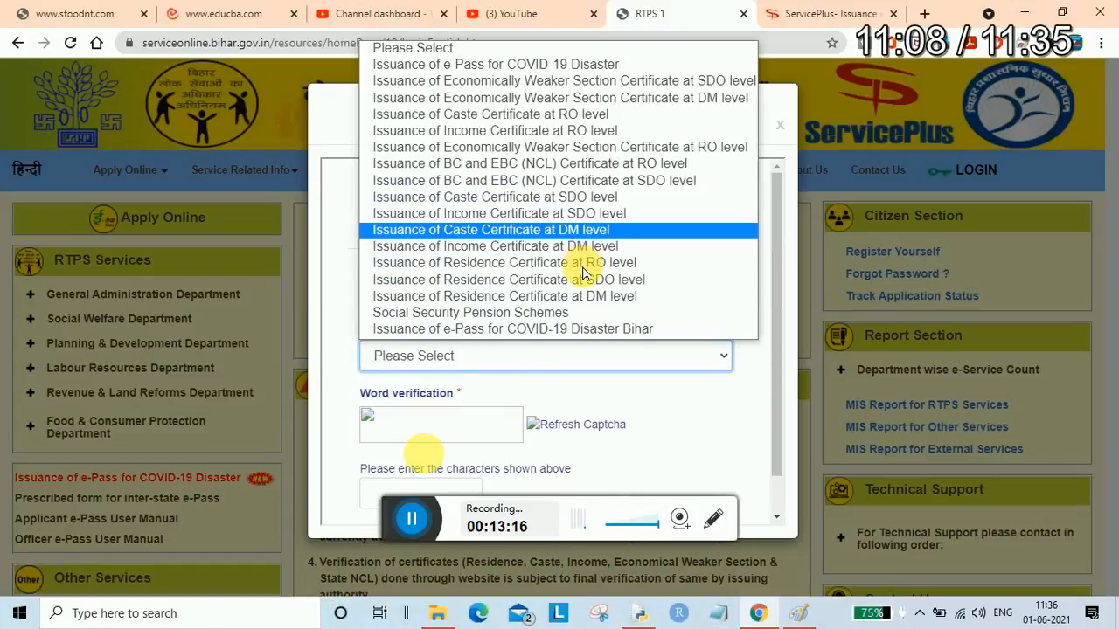
key(space)
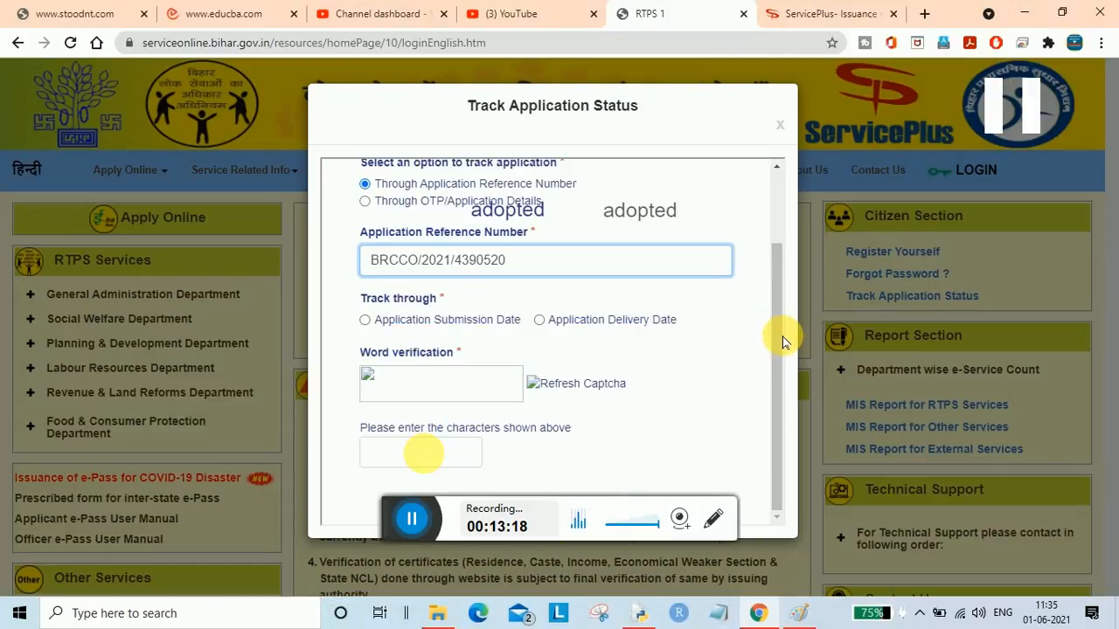